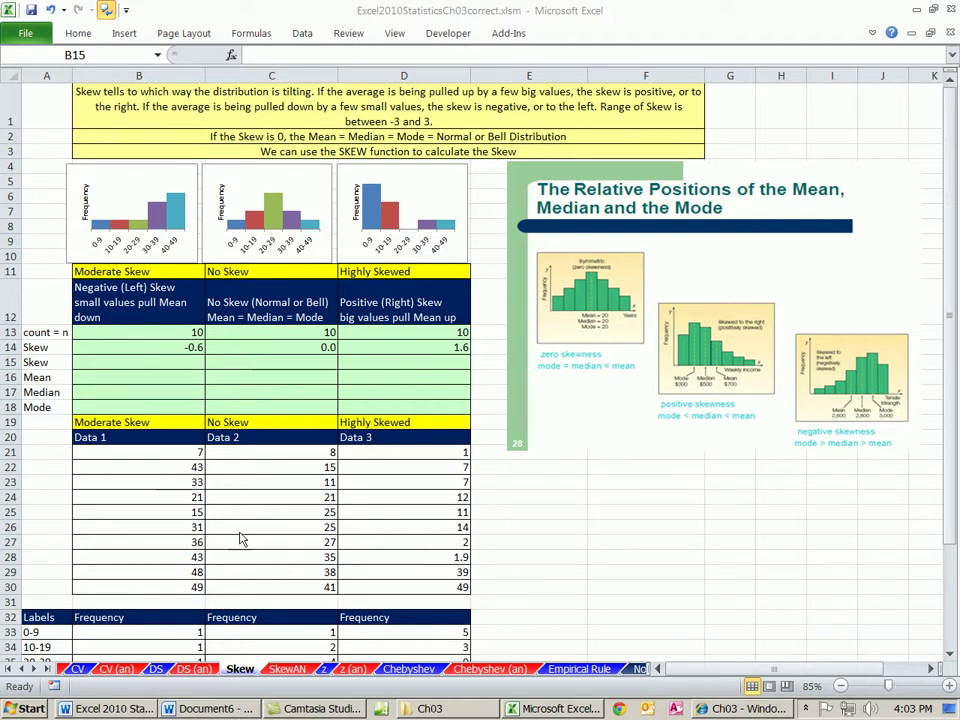
Step: Review the sheet and inspect the manual skew formula in B14 without changing it
click(406, 20)
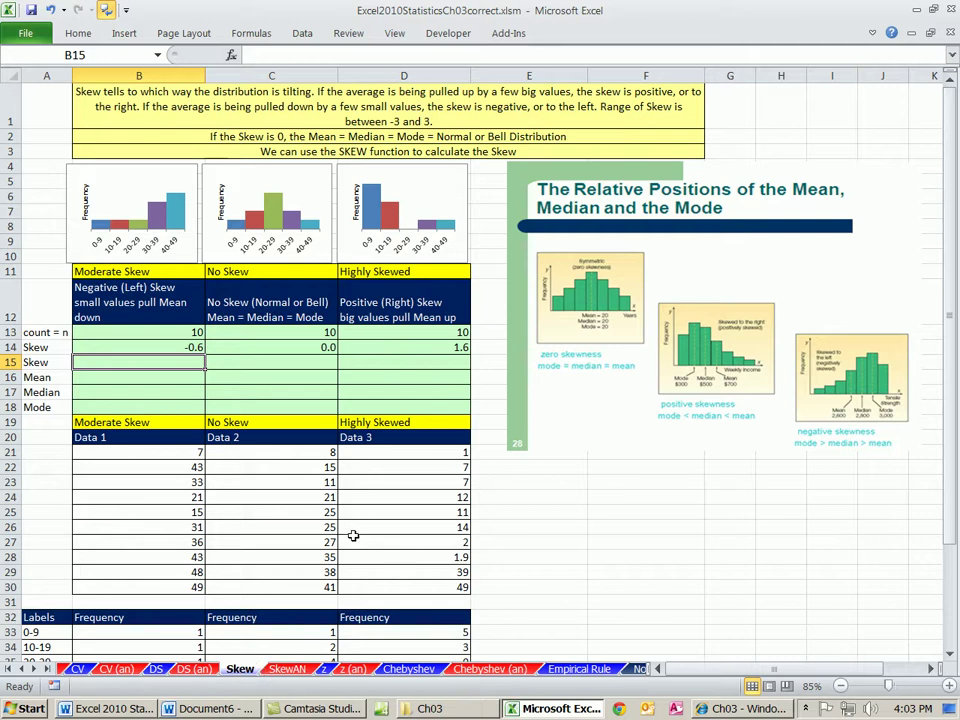
ctrl+scroll(353, 540, up, 4)
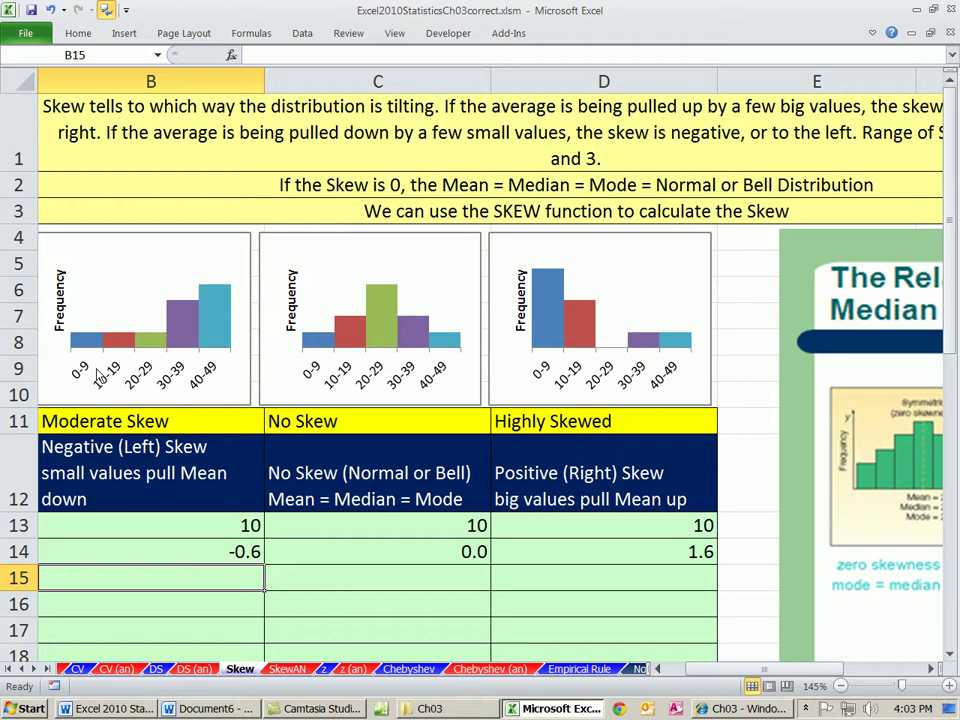
mouse_move(224, 318)
scroll(215, 437, down, 3)
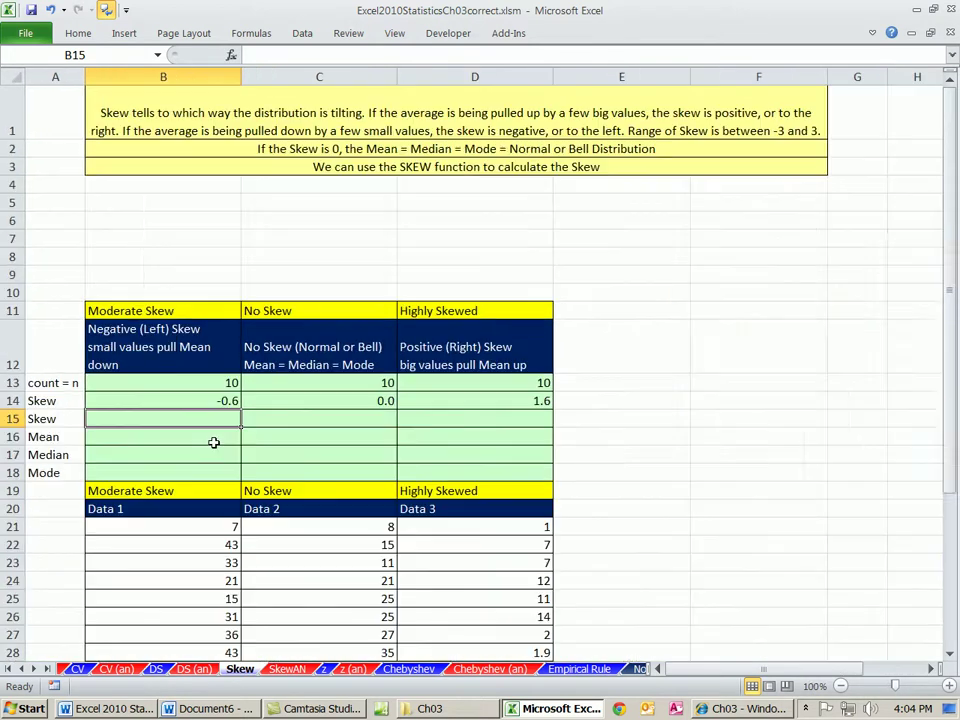
drag(828, 677, 838, 672)
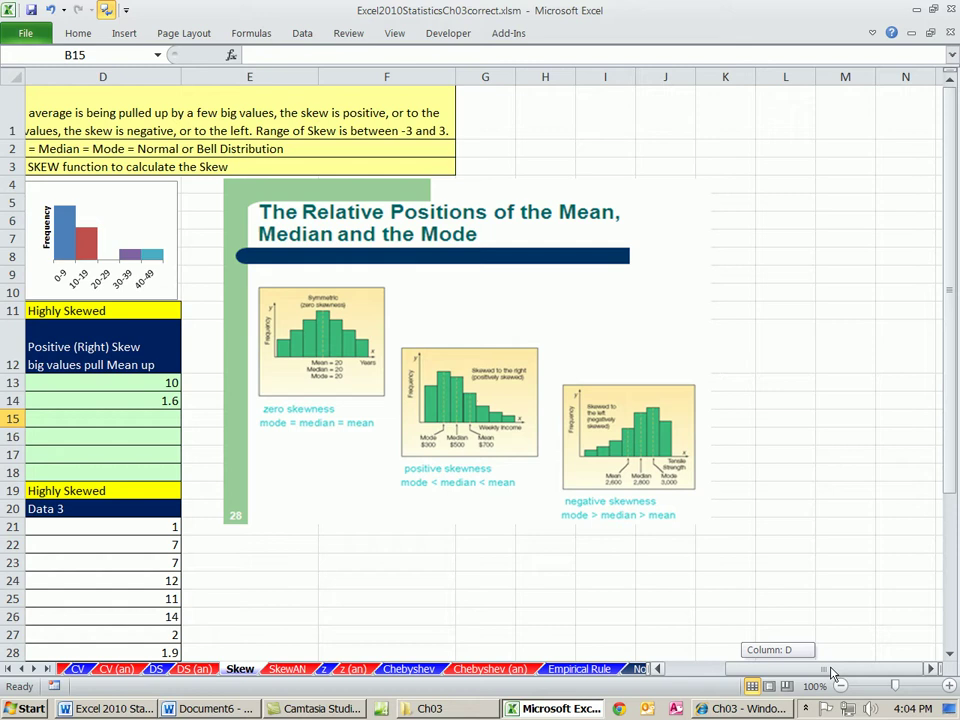
scroll(483, 450, up, 1)
scroll(483, 450, up, 2)
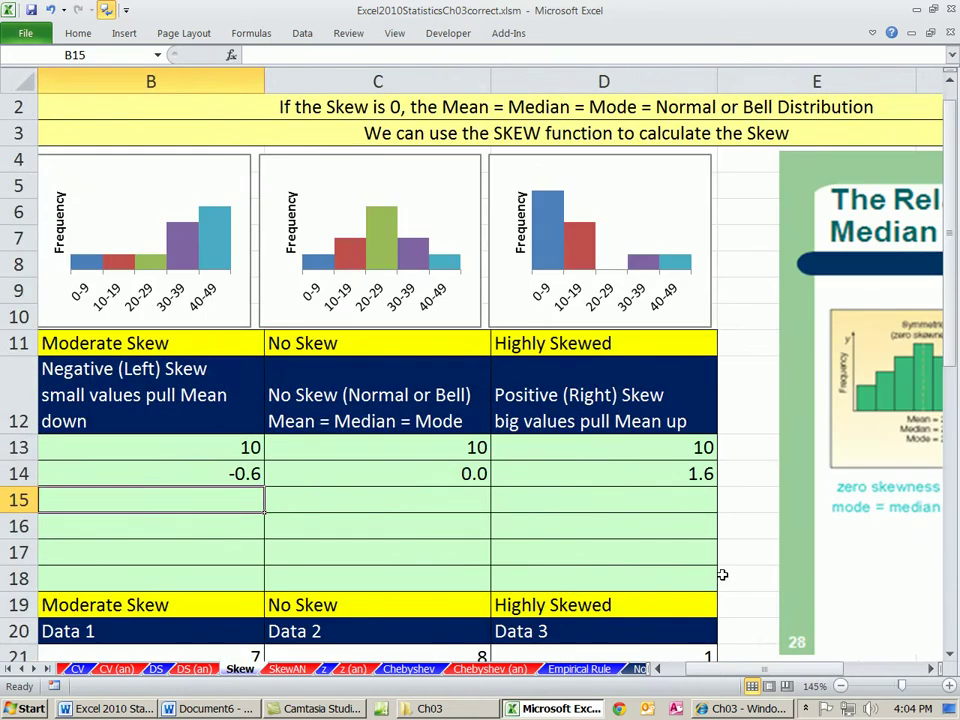
drag(740, 668, 790, 670)
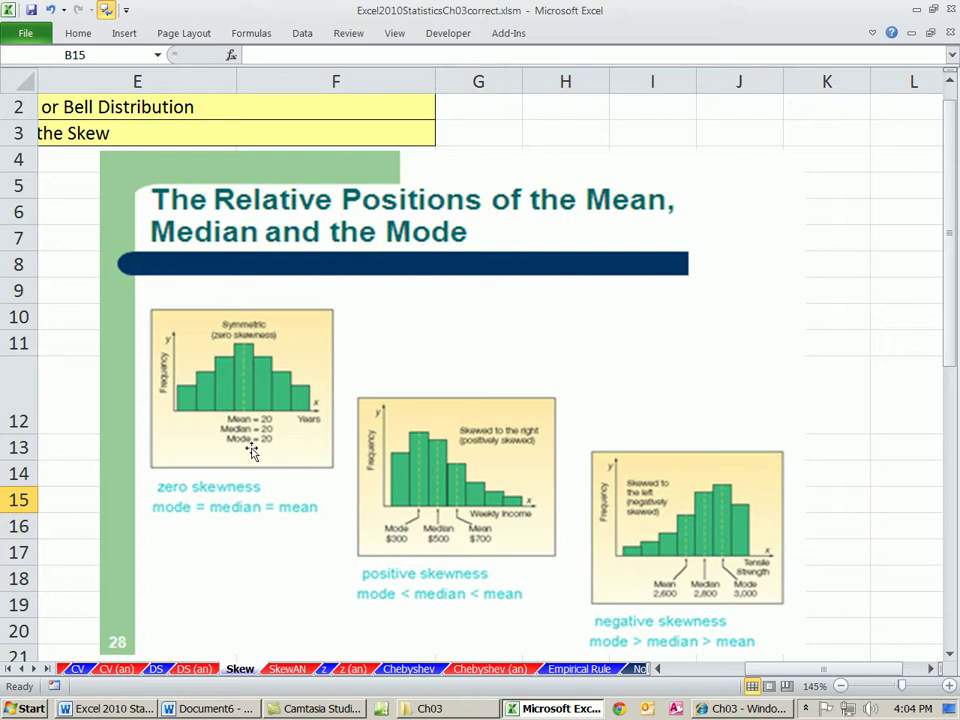
drag(790, 669, 675, 683)
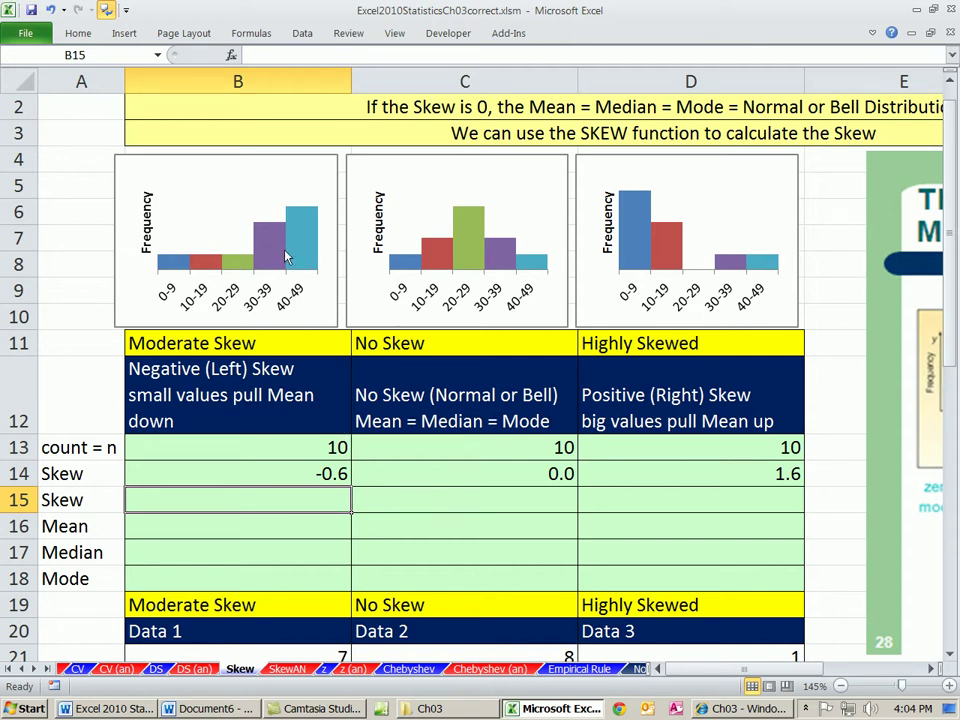
scroll(478, 252, down, 3)
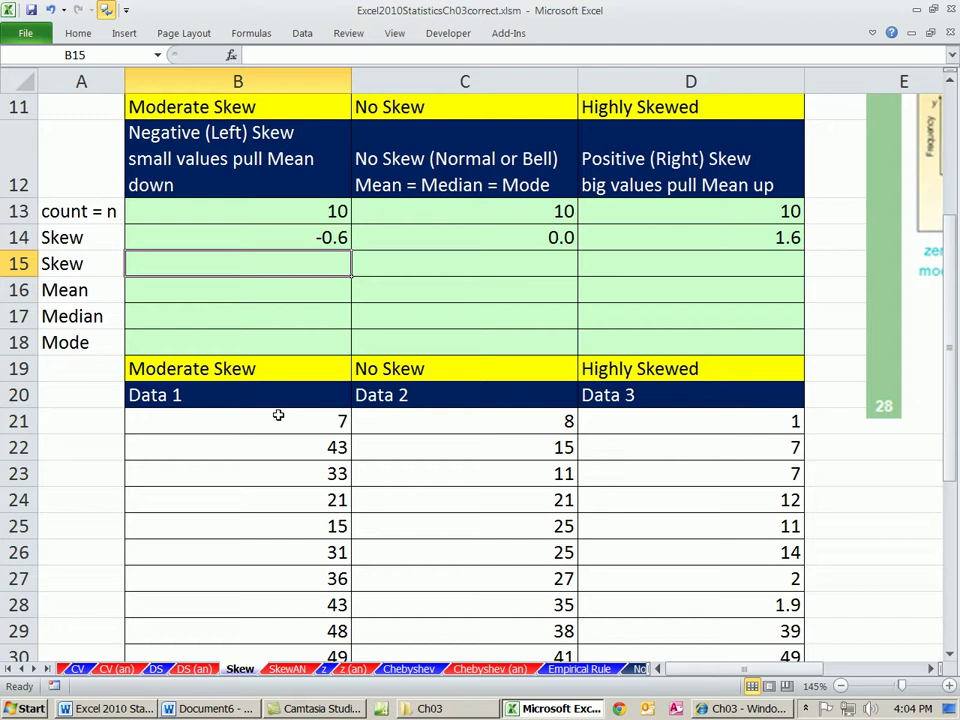
scroll(420, 495, up, 4)
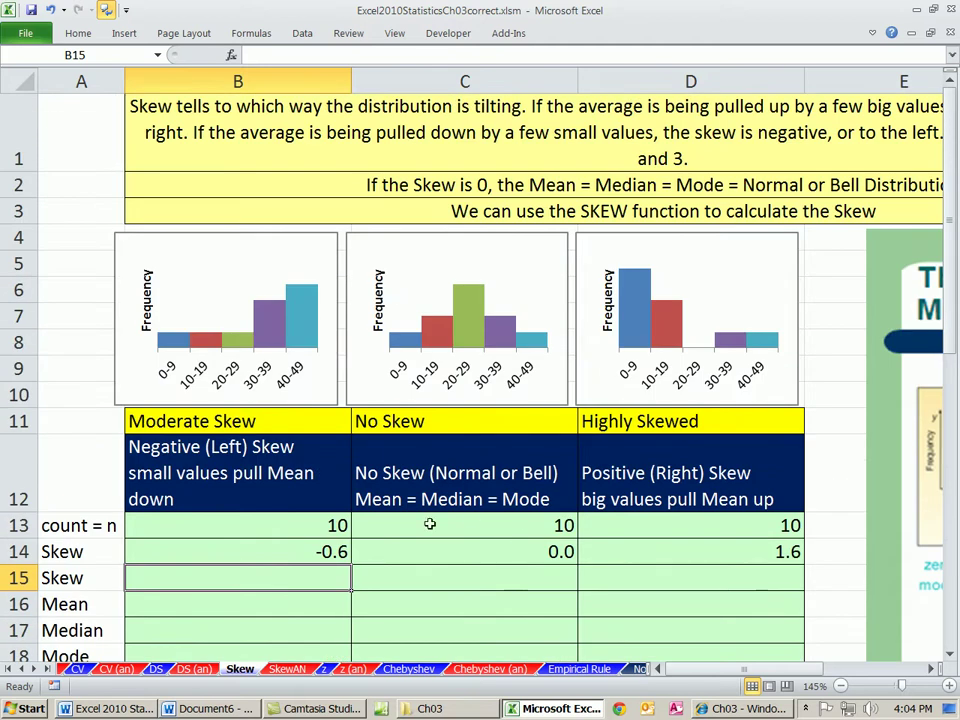
scroll(430, 531, down, 1)
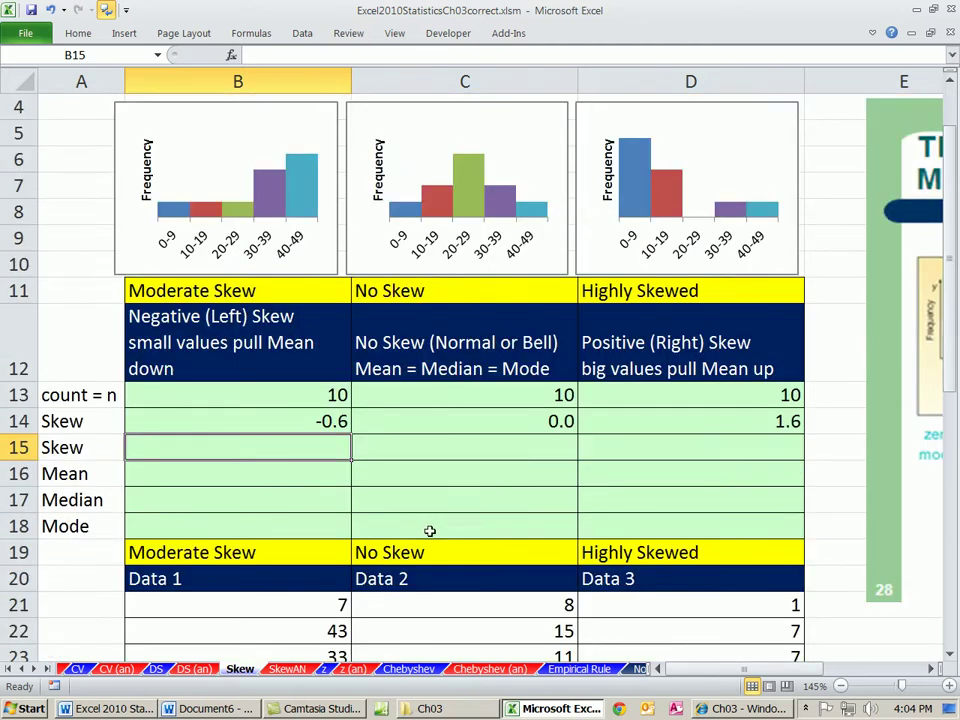
double_click(308, 421)
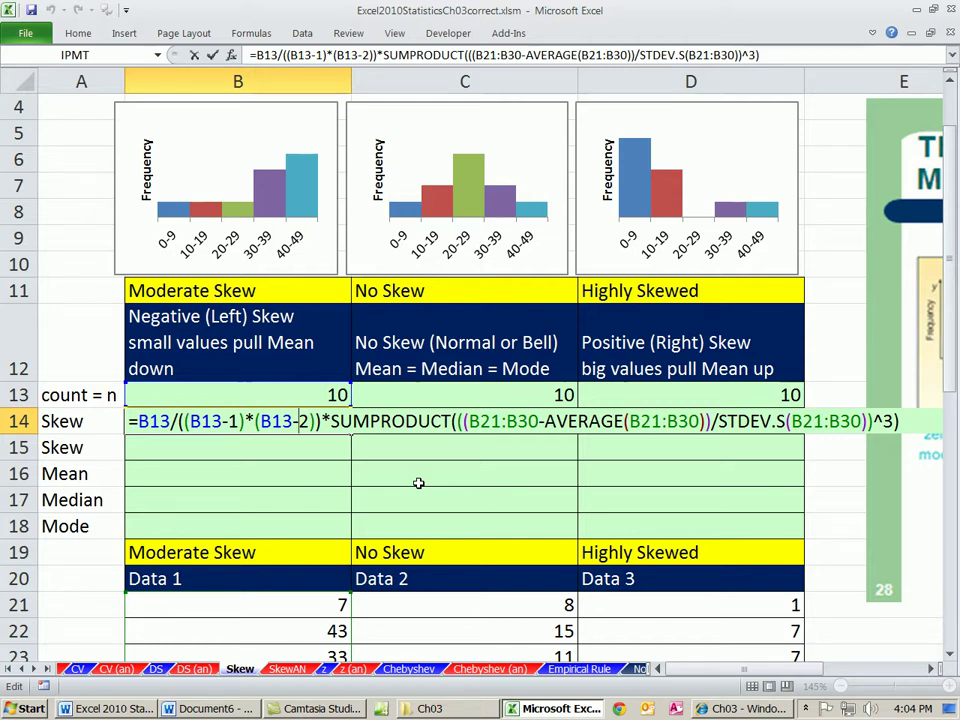
key(ctrl+Return)
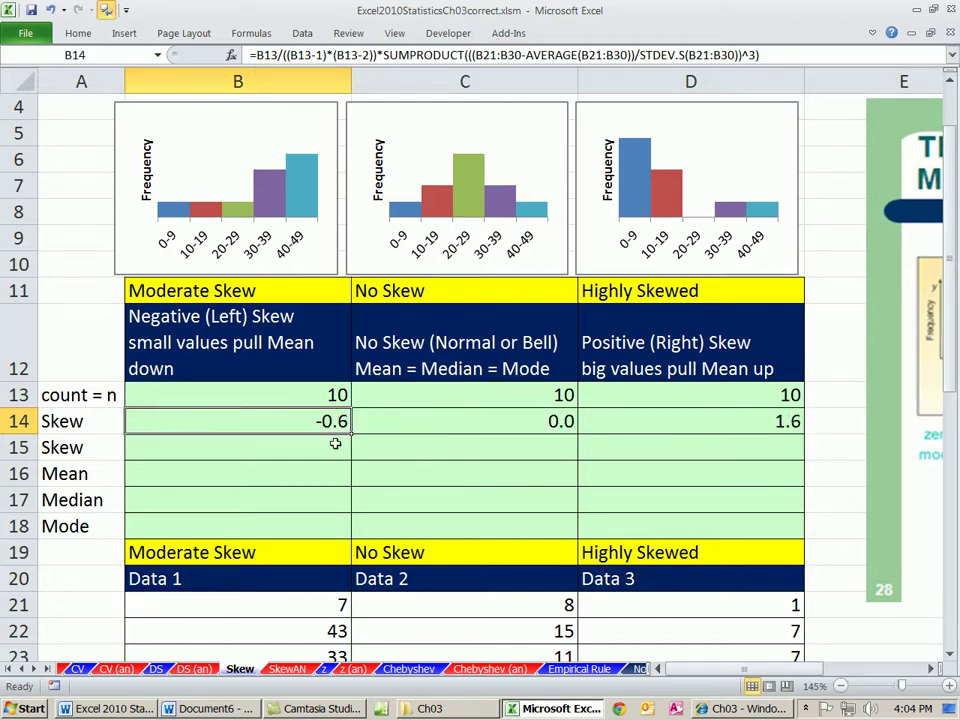
Step: Enter =SKEW(B21:B30) in B15, giving -0.6, and compare it with B14
click(313, 446)
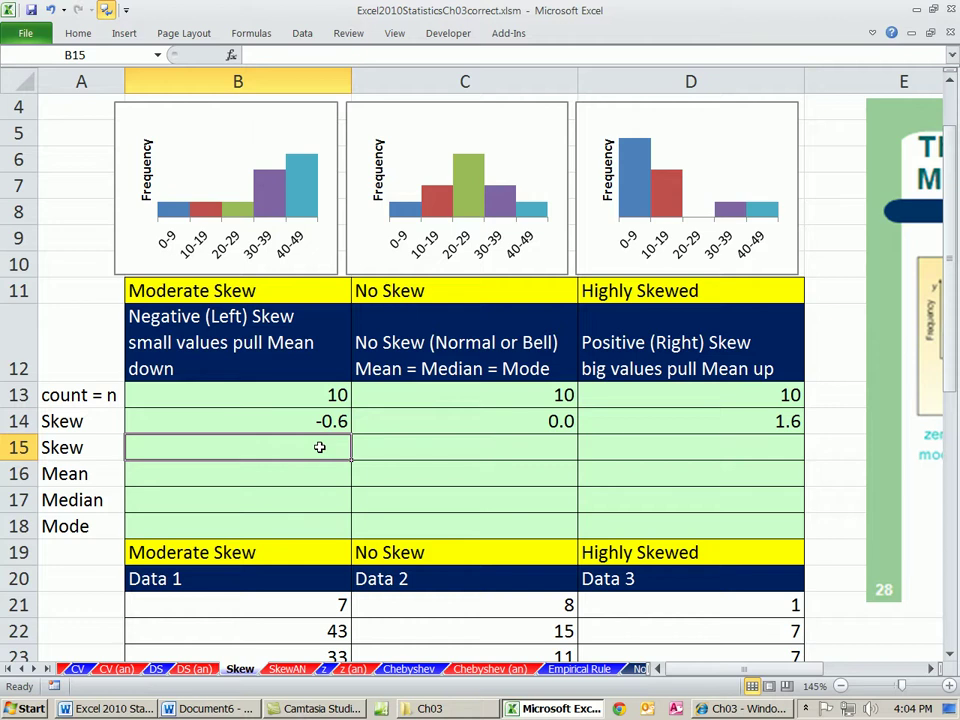
text(=)
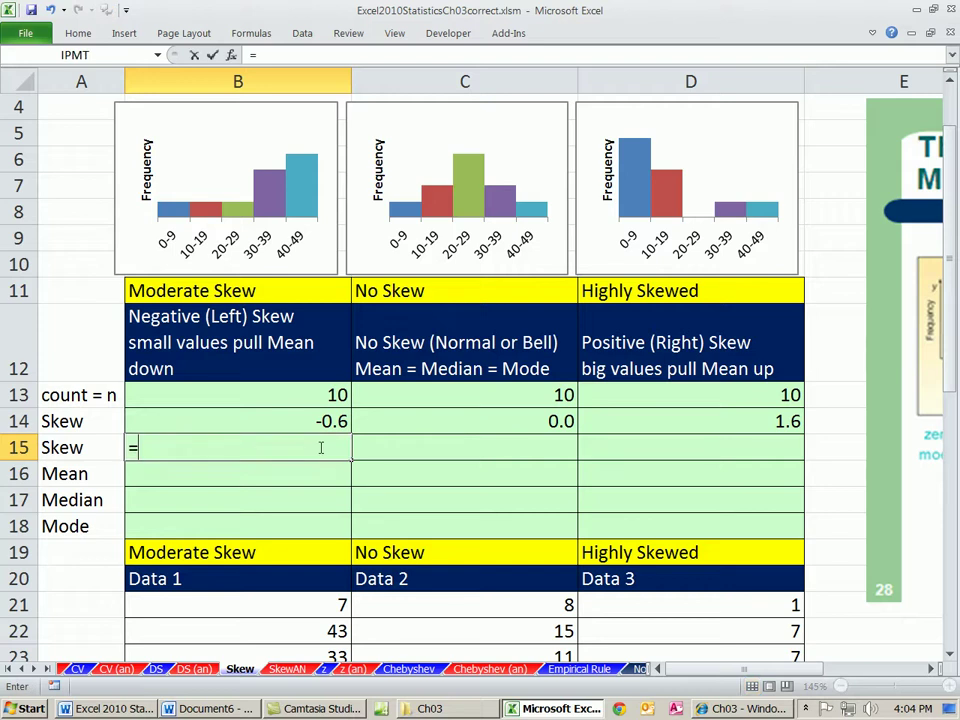
text(skew)
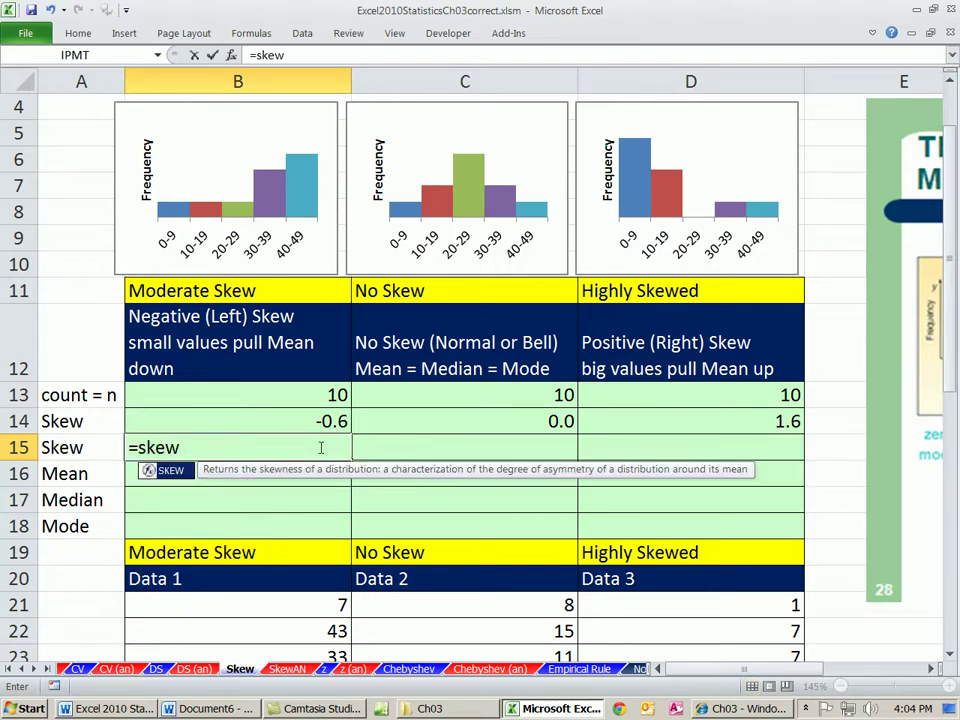
key(Tab)
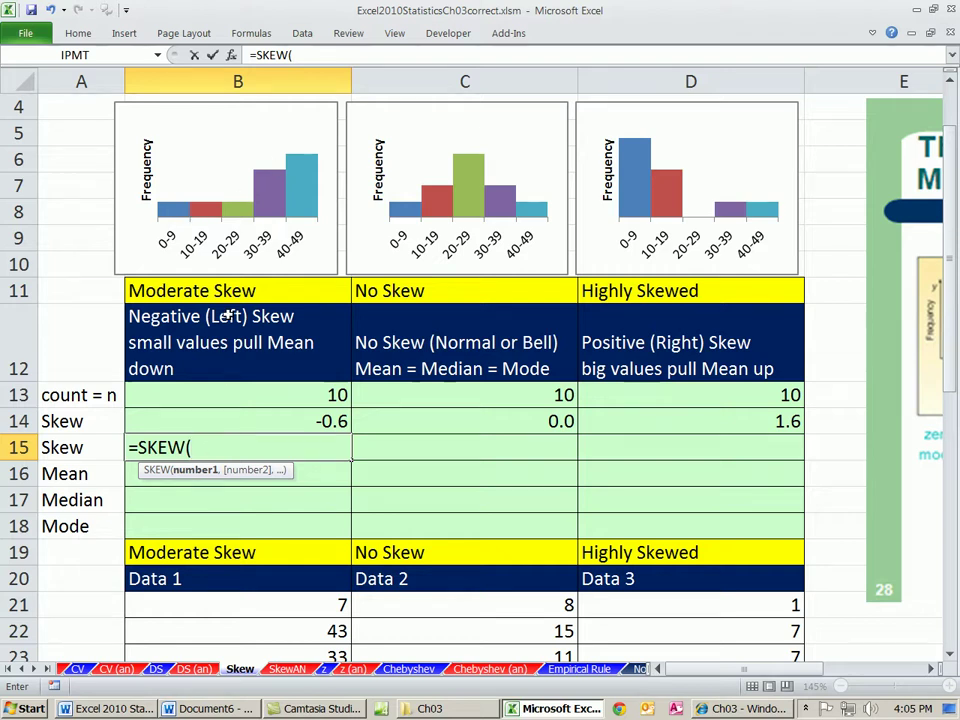
scroll(175, 280, down, 3)
drag(229, 313, 256, 550)
scroll(259, 511, up, 2)
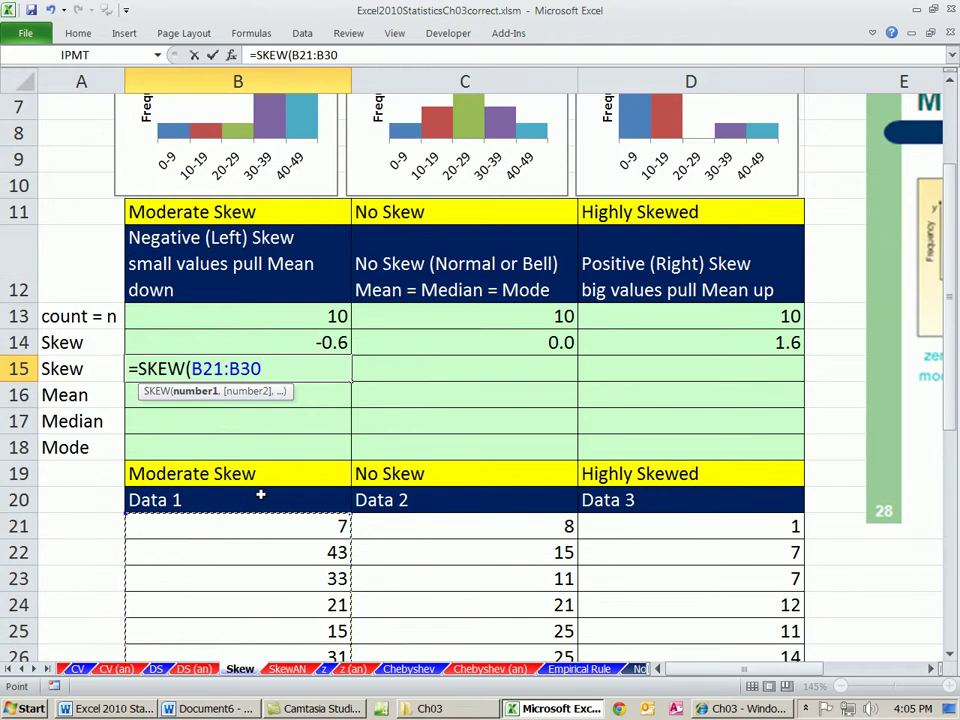
key(ctrl+Return)
scroll(263, 492, up, 1)
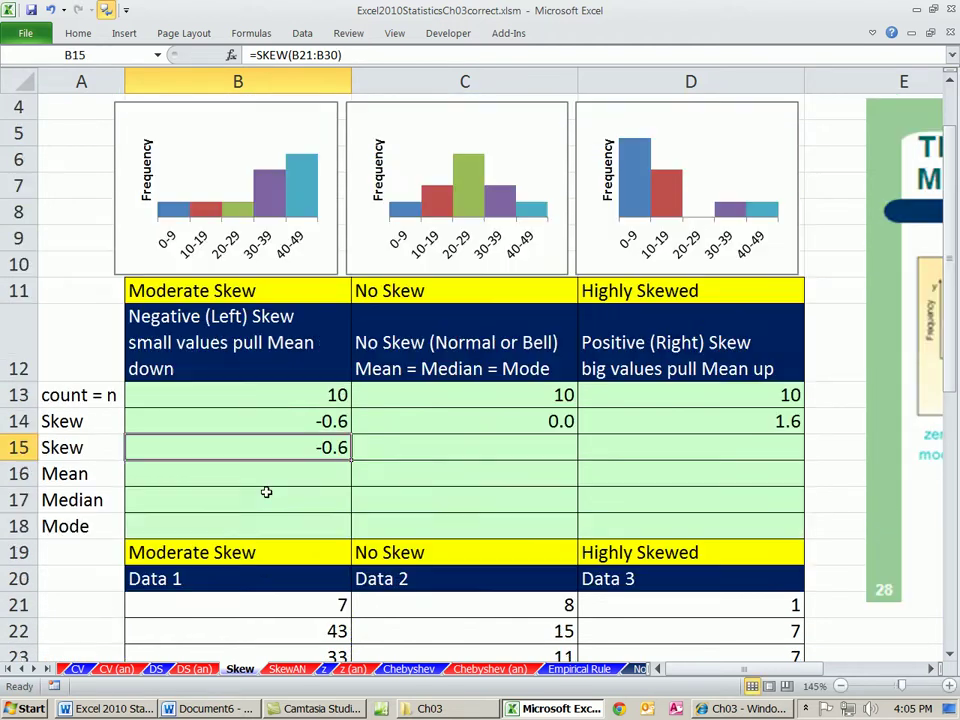
click(238, 421)
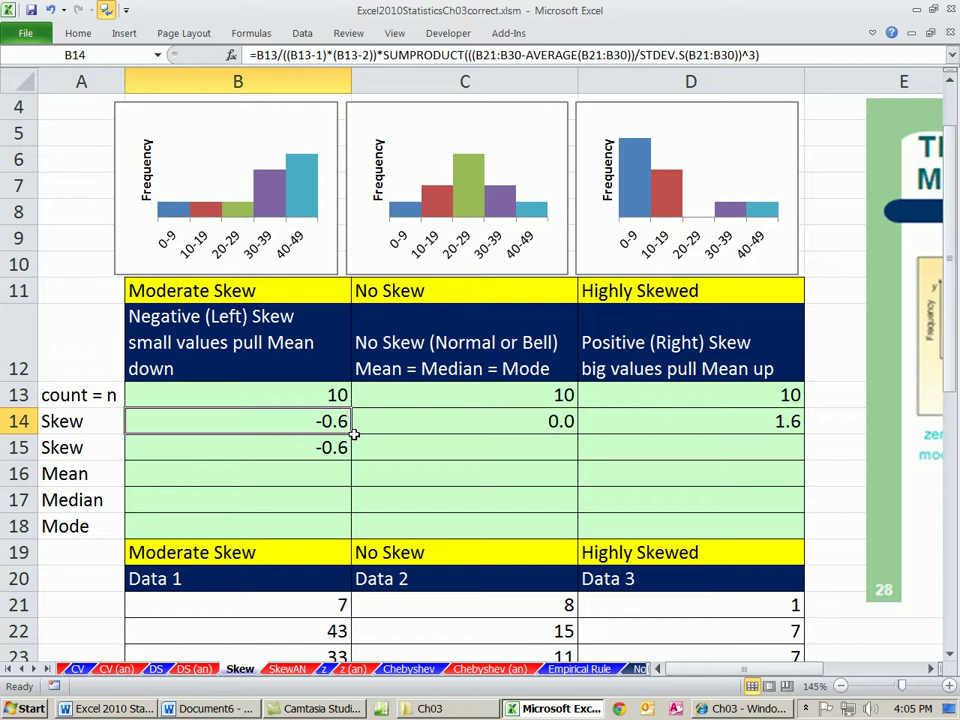
Step: Enter a SKEW formula over Data 2's values in C15
click(452, 445)
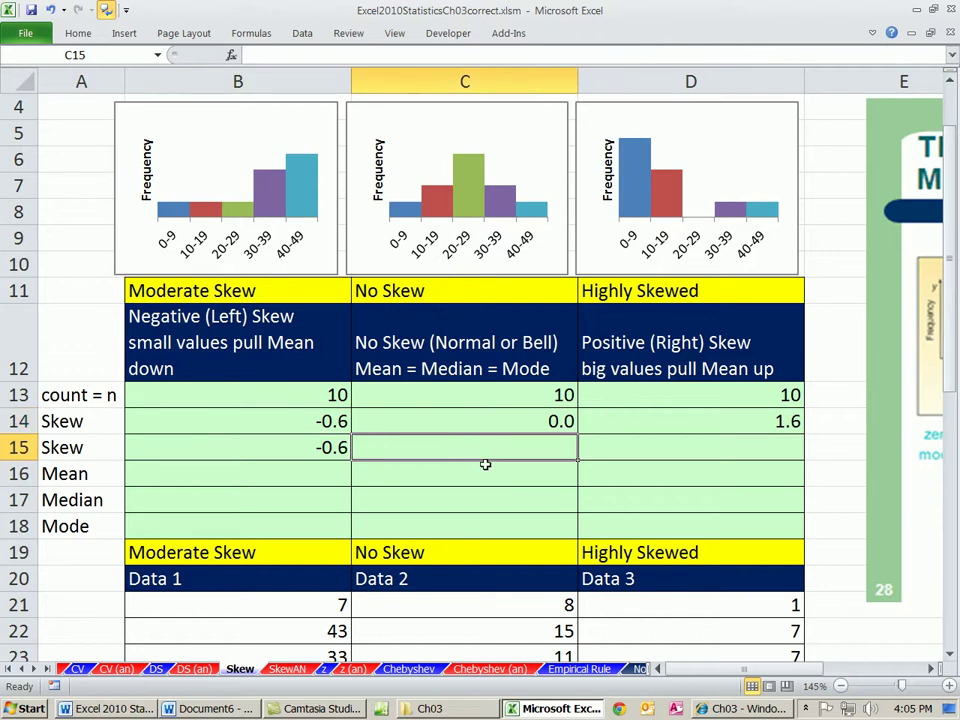
text(=skew)
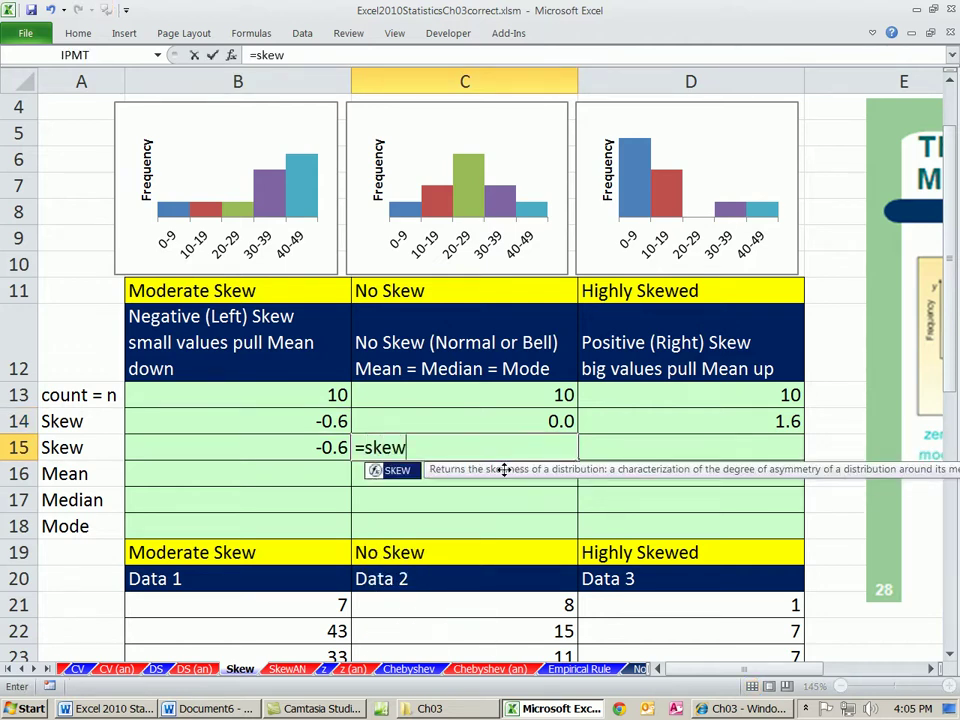
key(Tab)
scroll(480, 460, down, 3)
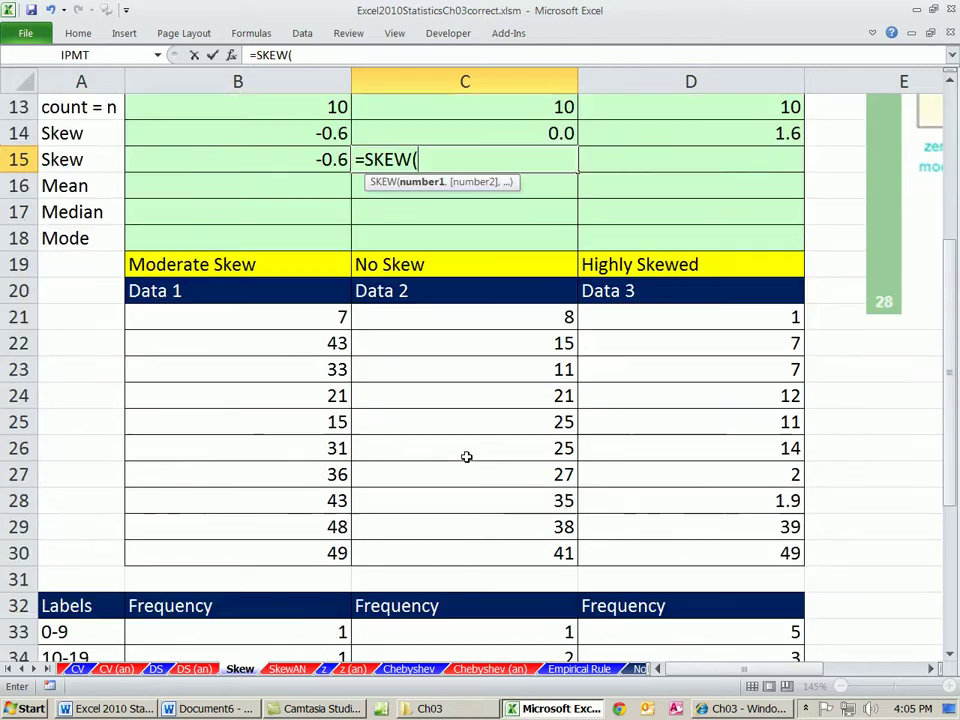
drag(452, 316, 480, 551)
scroll(489, 332, up, 4)
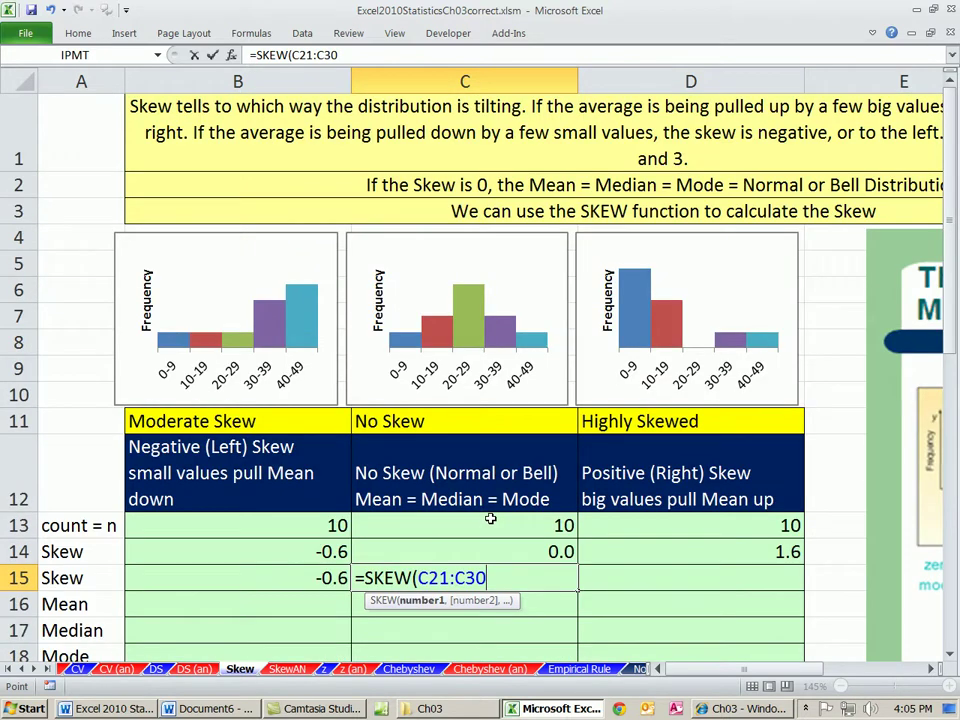
key(ctrl+Return)
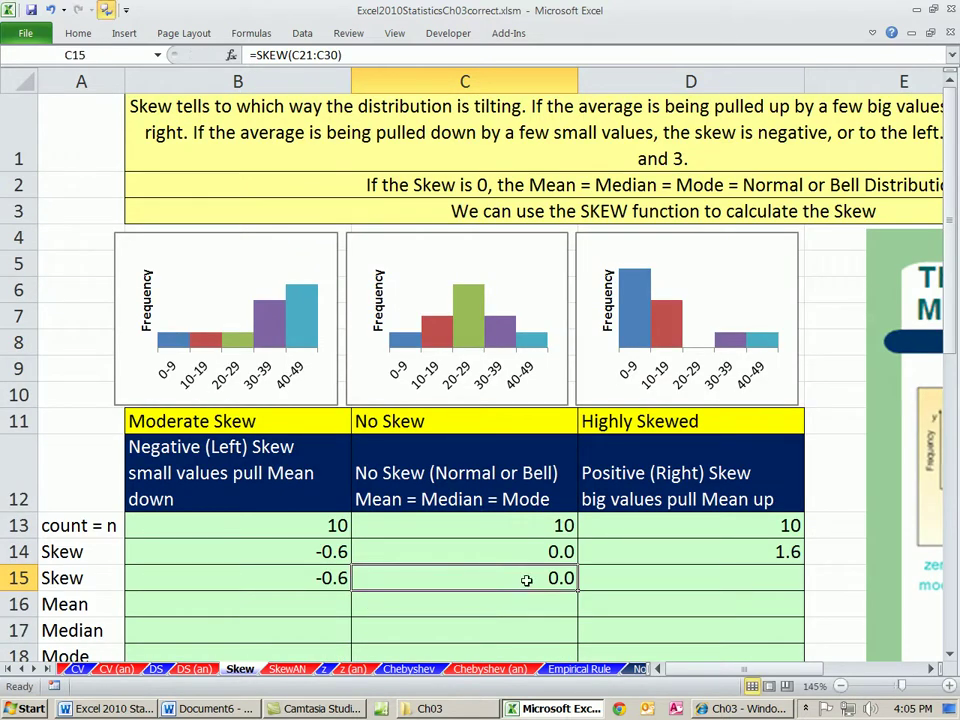
Step: Show C14:C15 with one more decimal, then return them to one decimal place
scroll(446, 407, down, 1)
drag(535, 412, 534, 440)
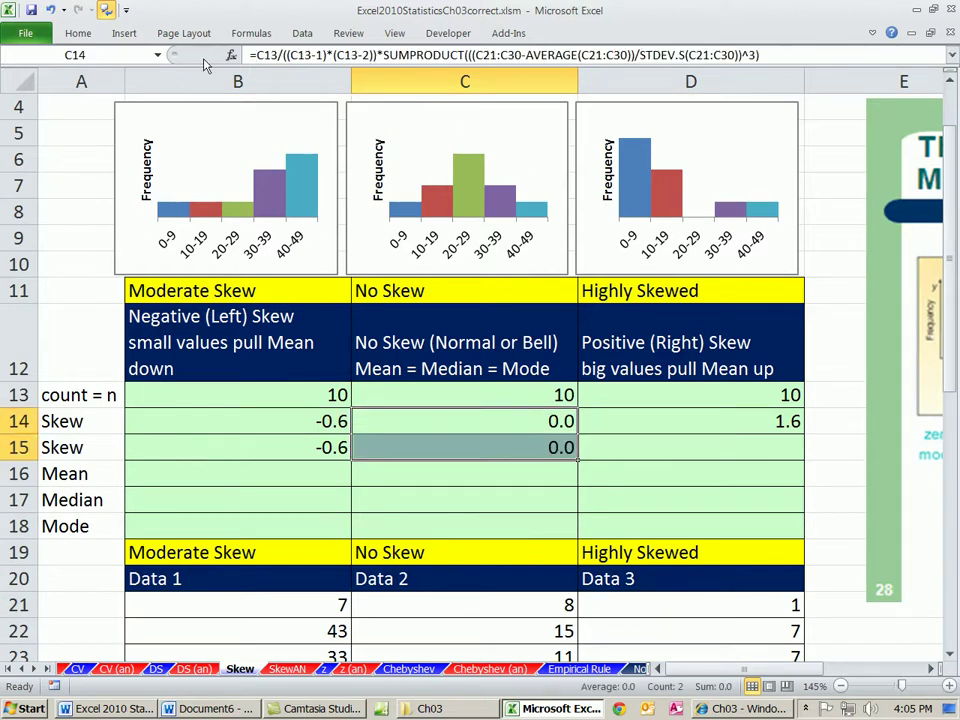
click(78, 33)
click(560, 90)
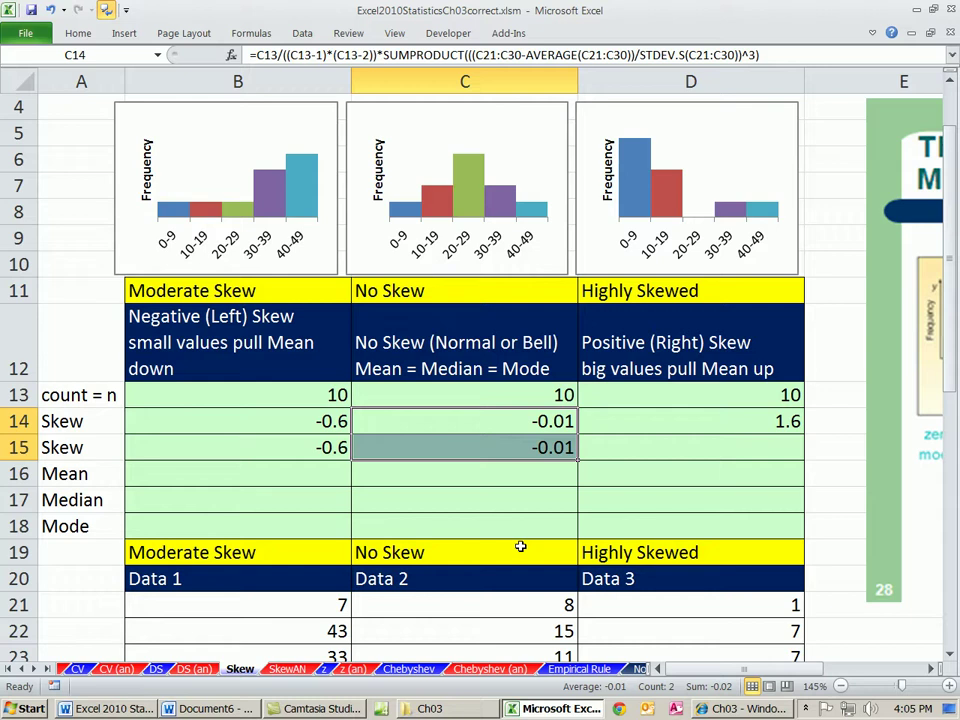
double_click(79, 33)
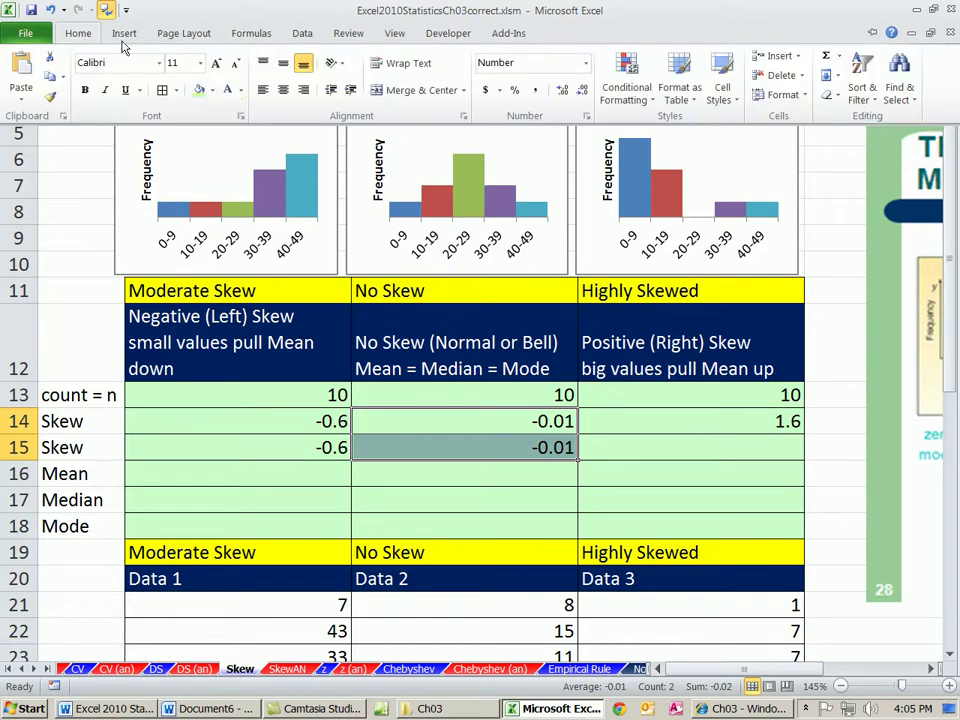
click(582, 93)
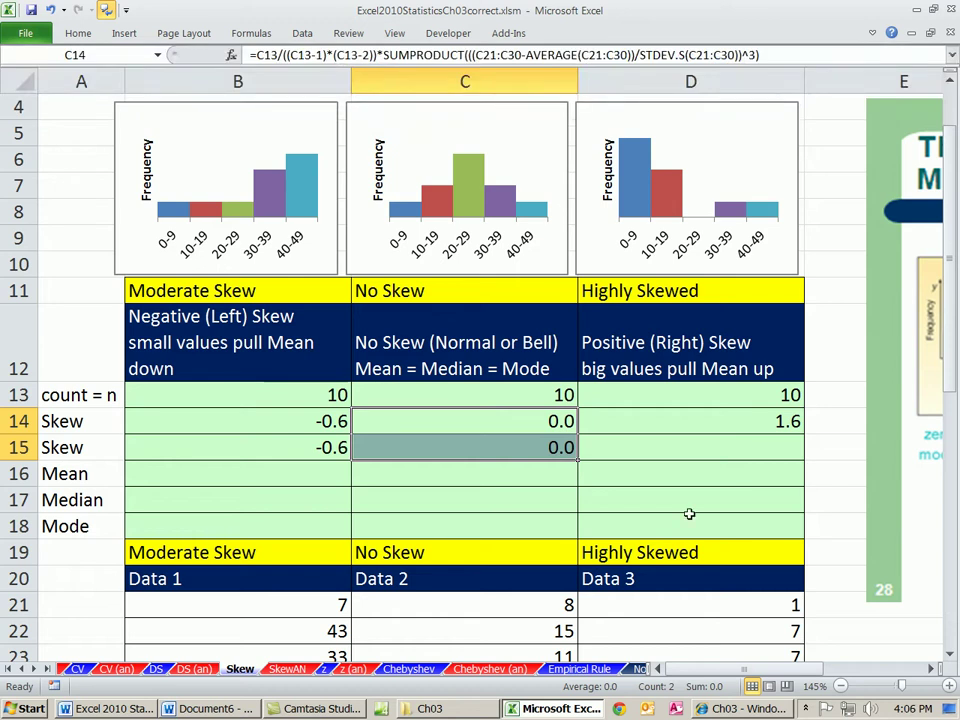
click(712, 446)
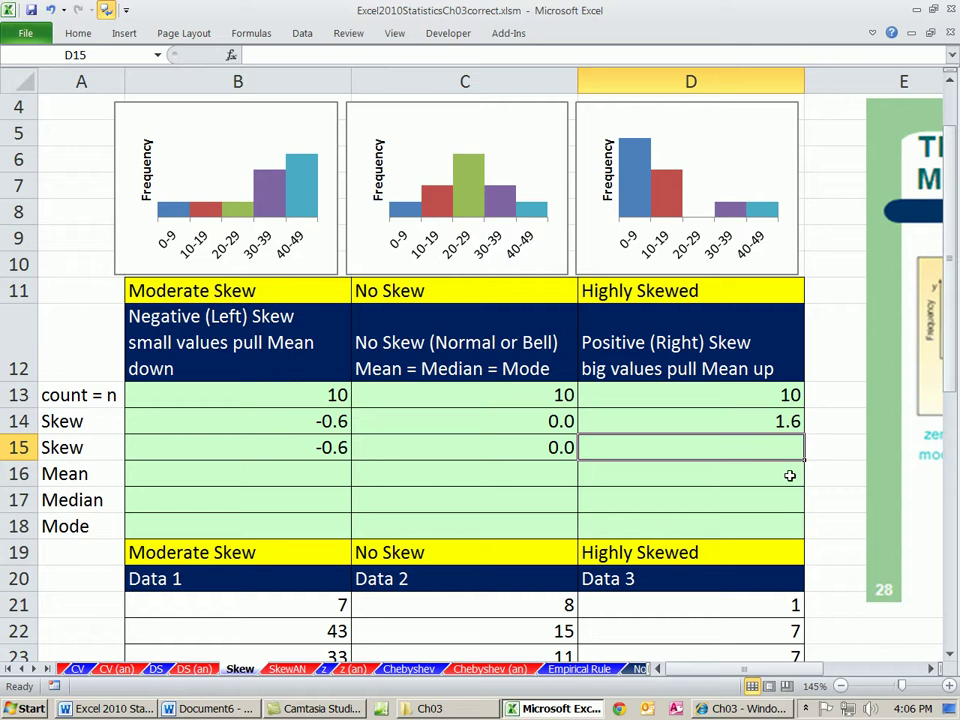
Step: Enter =SKEW(D21:D30) in D15 for Data 3, returning 1.6
text(=skew)
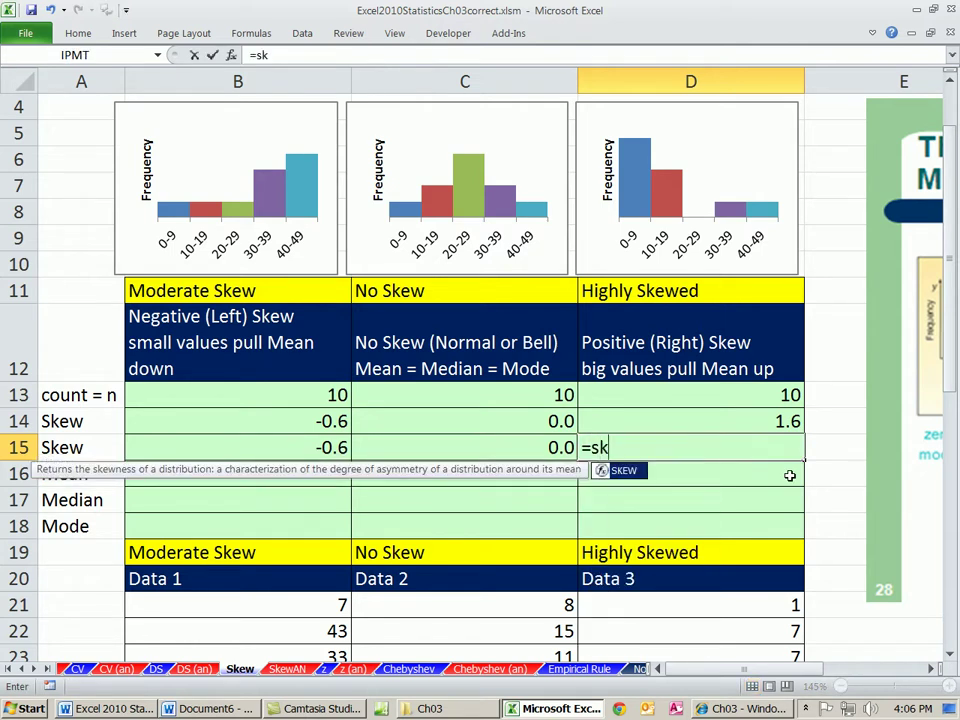
key(Tab)
scroll(725, 476, down, 1)
scroll(725, 476, down, 2)
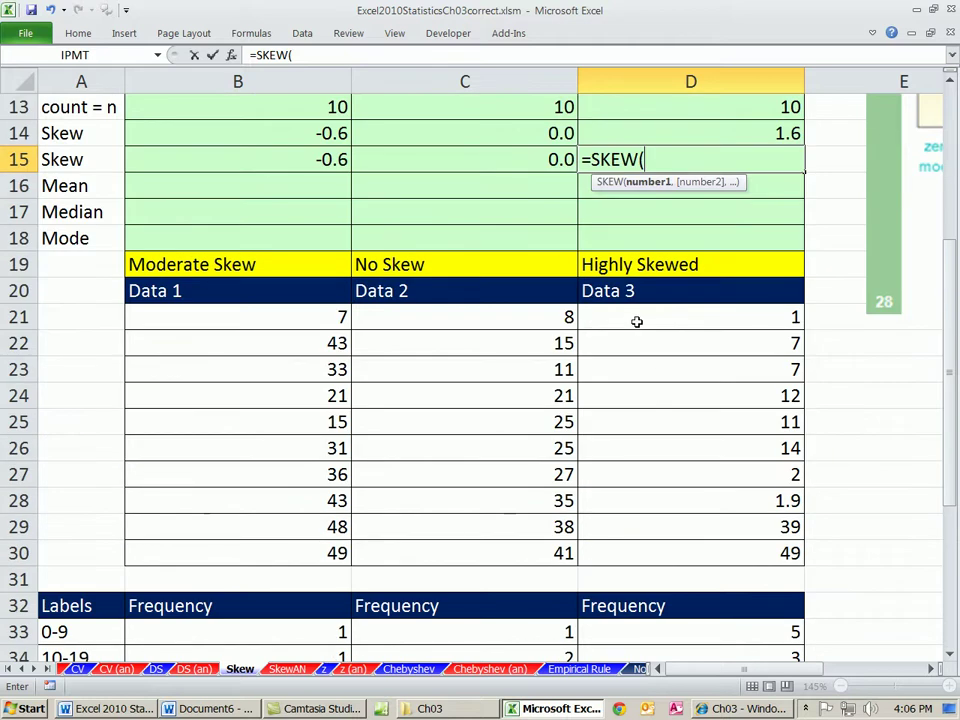
drag(639, 321, 662, 549)
scroll(664, 545, up, 1)
scroll(664, 541, up, 2)
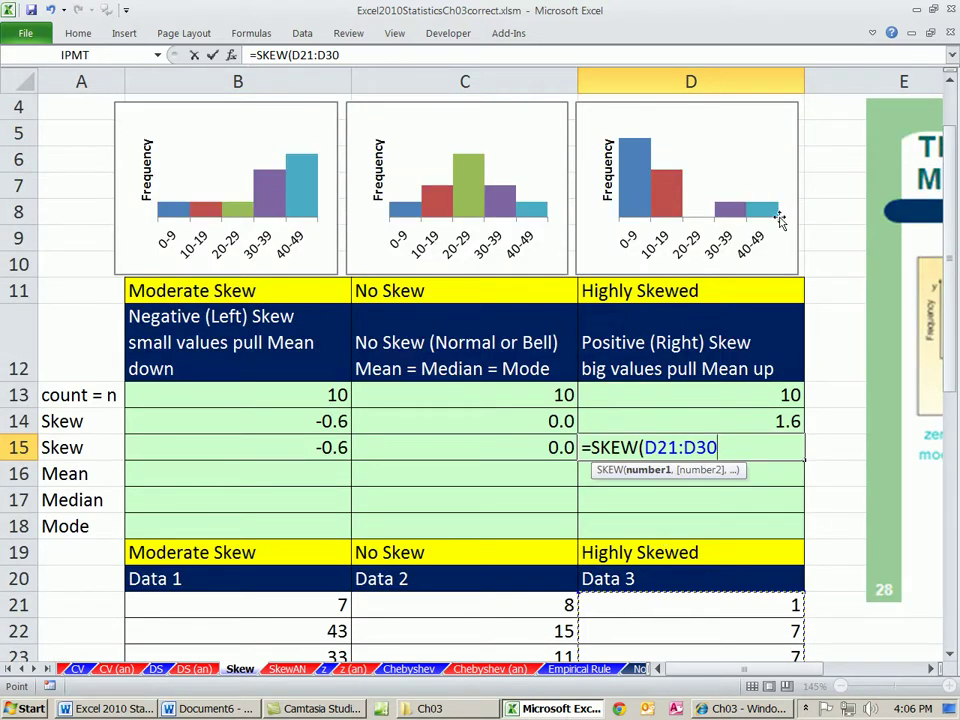
mouse_move(770, 222)
key(ctrl+Return)
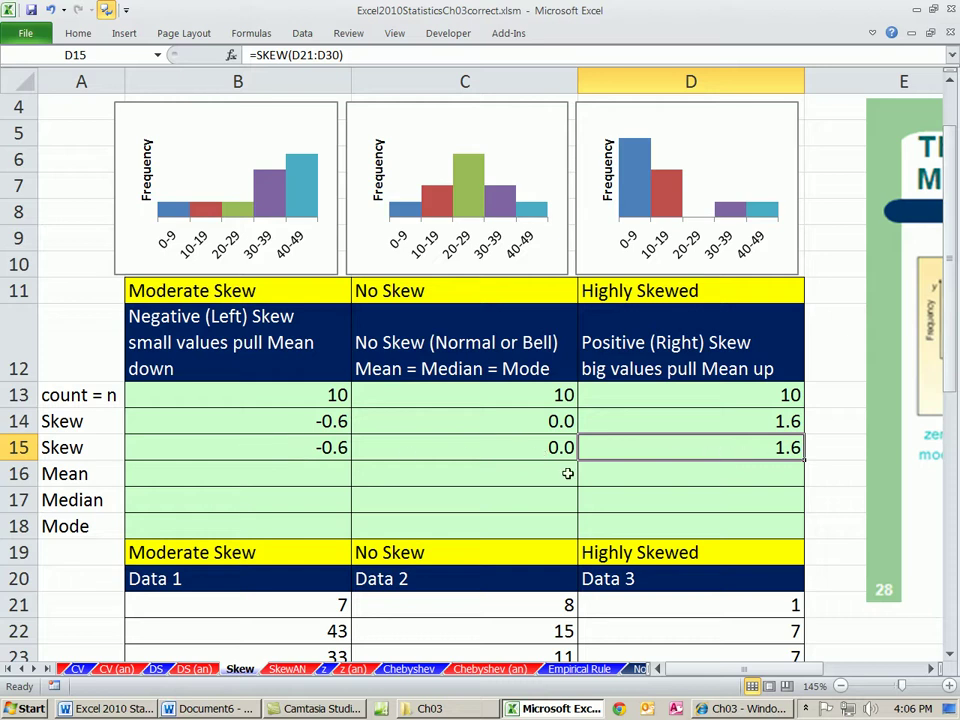
drag(242, 474, 246, 523)
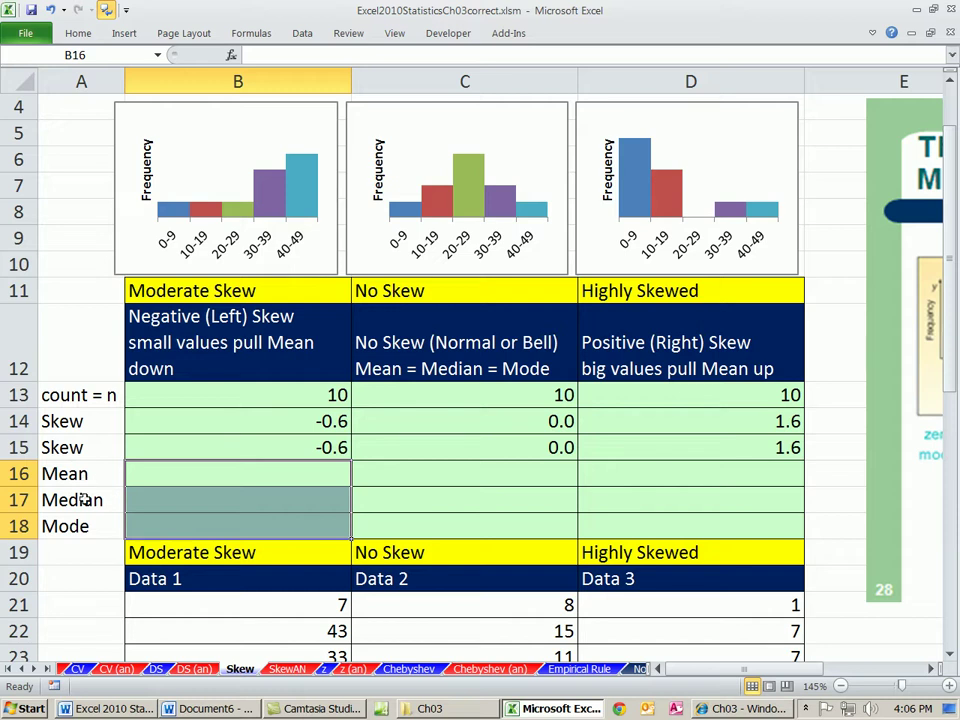
Step: Enter =AVERAGE(B21:B30) in B16 for Data 1's mean of 33
click(240, 469)
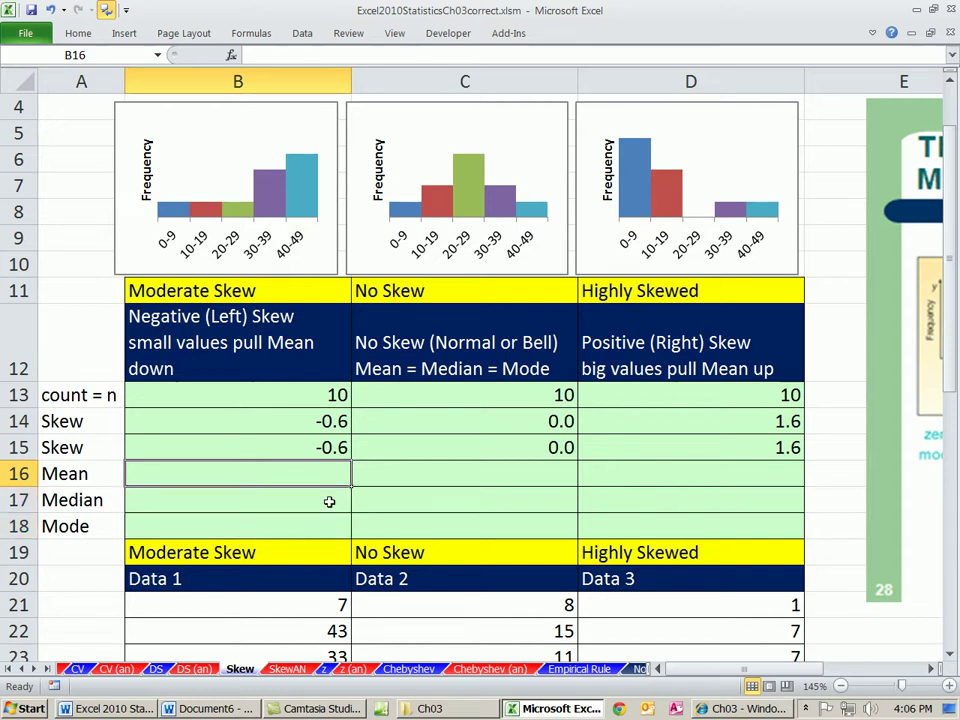
text(=aver)
key(Tab)
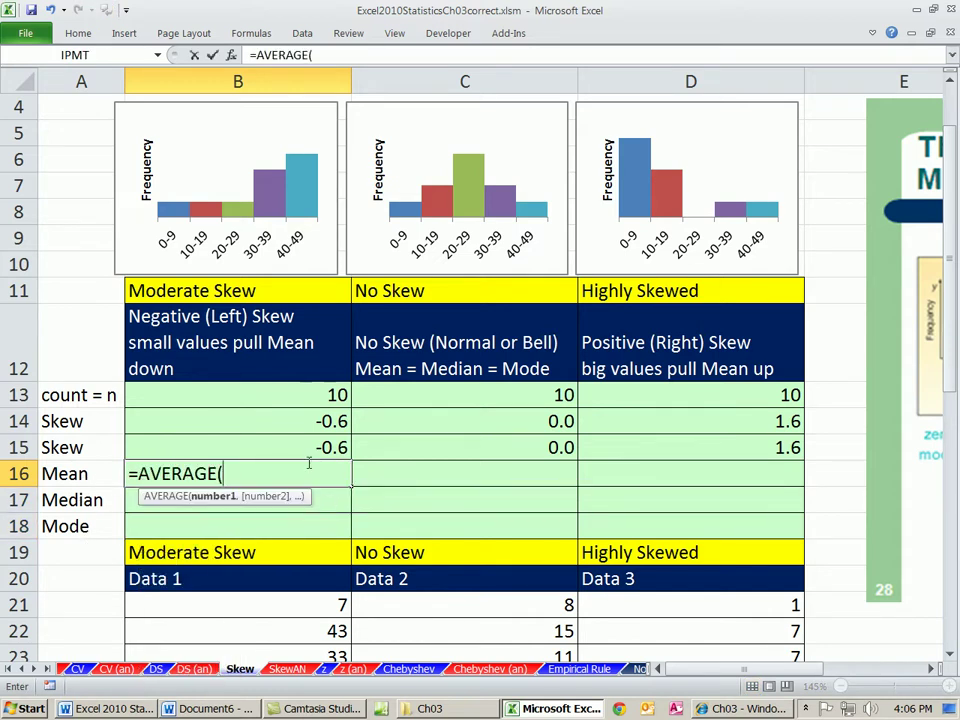
scroll(309, 463, down, 2)
drag(294, 461, 311, 553)
scroll(317, 544, up, 3)
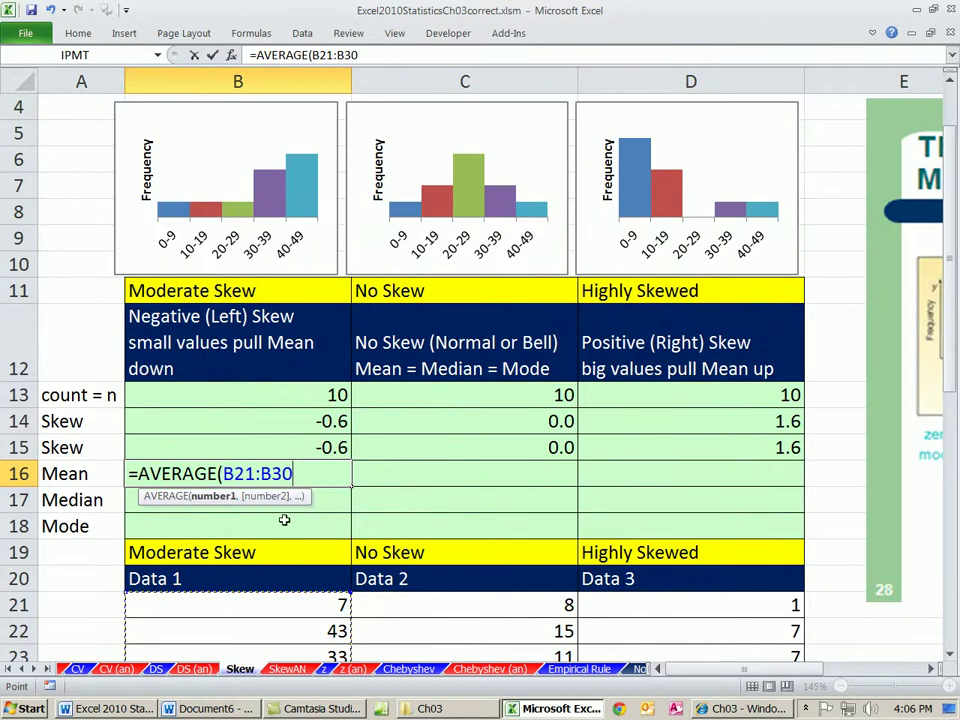
drag(222, 473, 358, 468)
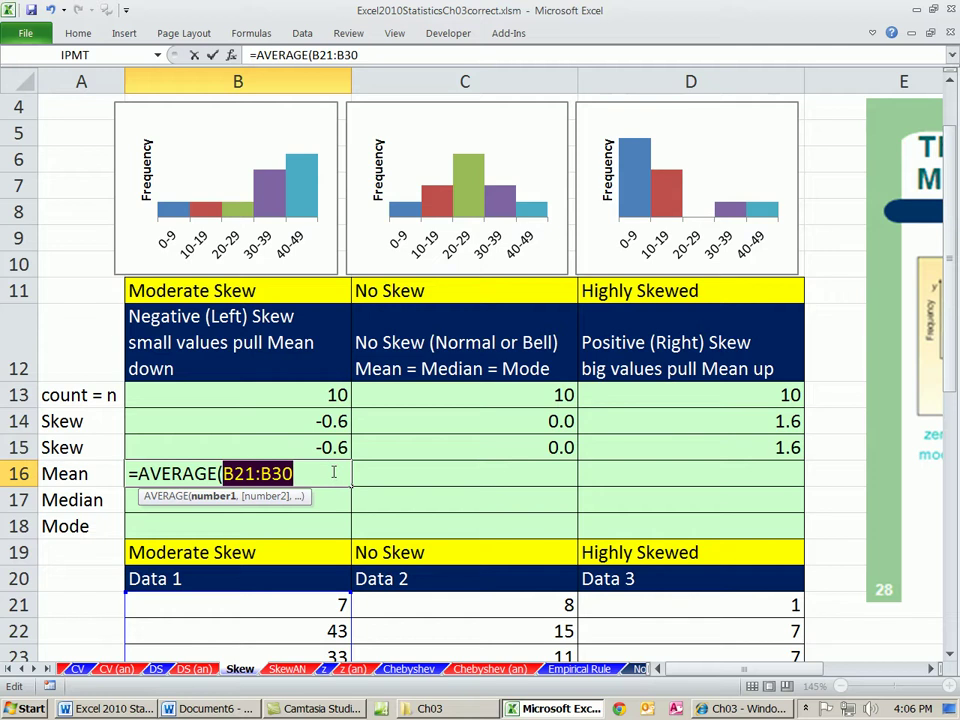
key(Return)
Step: Add =MEDIAN(B21:B30) in B17 and =MODE.SNGL(B21:B30) in B18, giving 35 and 43
text(=me)
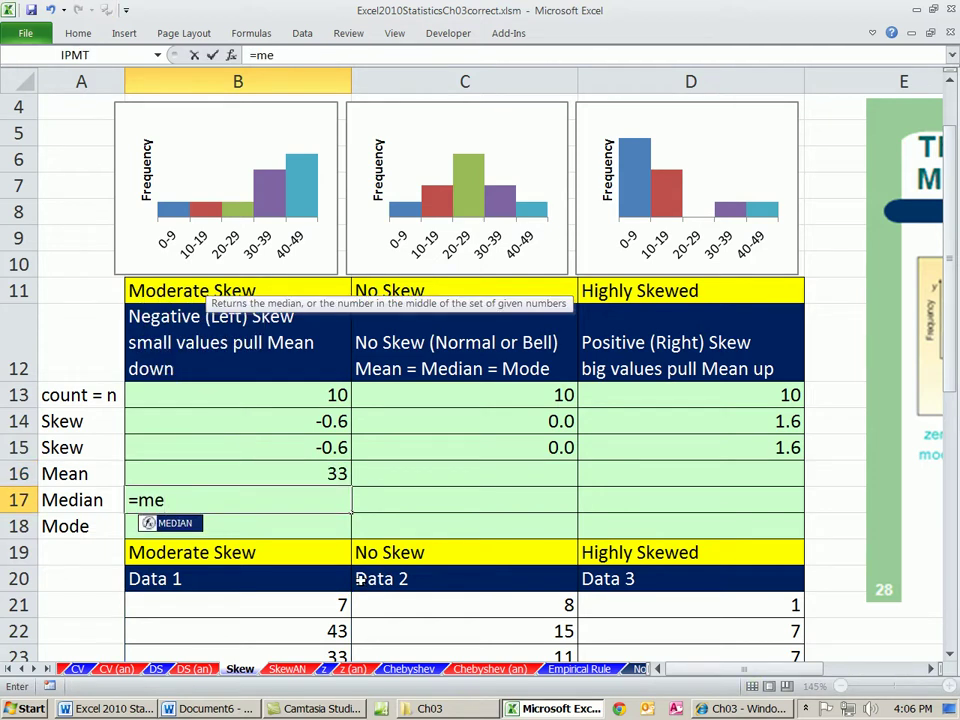
key(Tab)
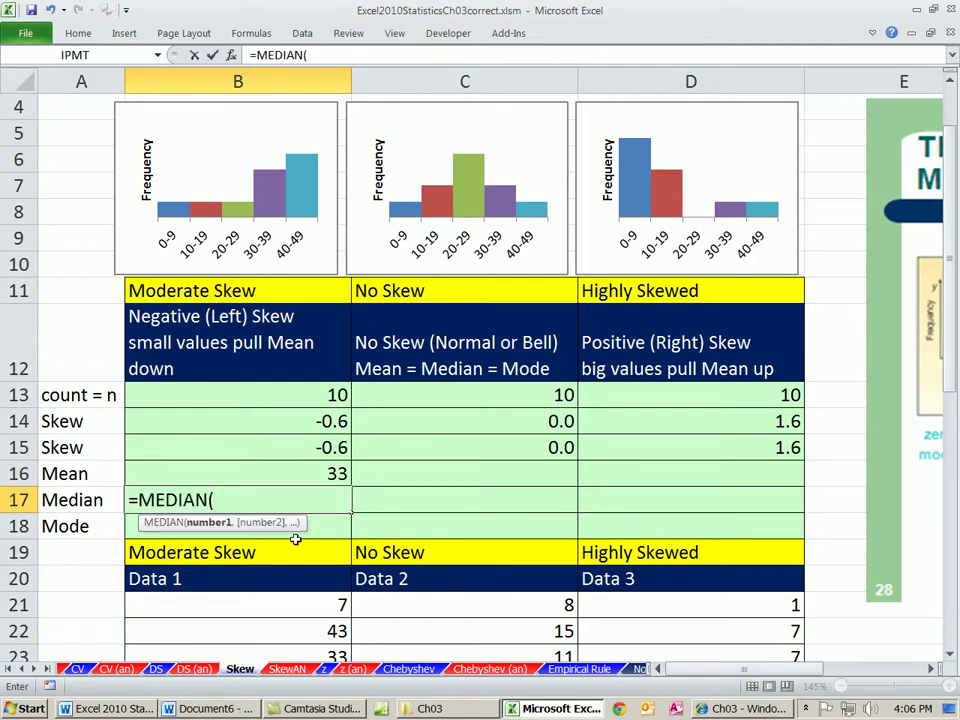
text(B21:B30)
key(Return)
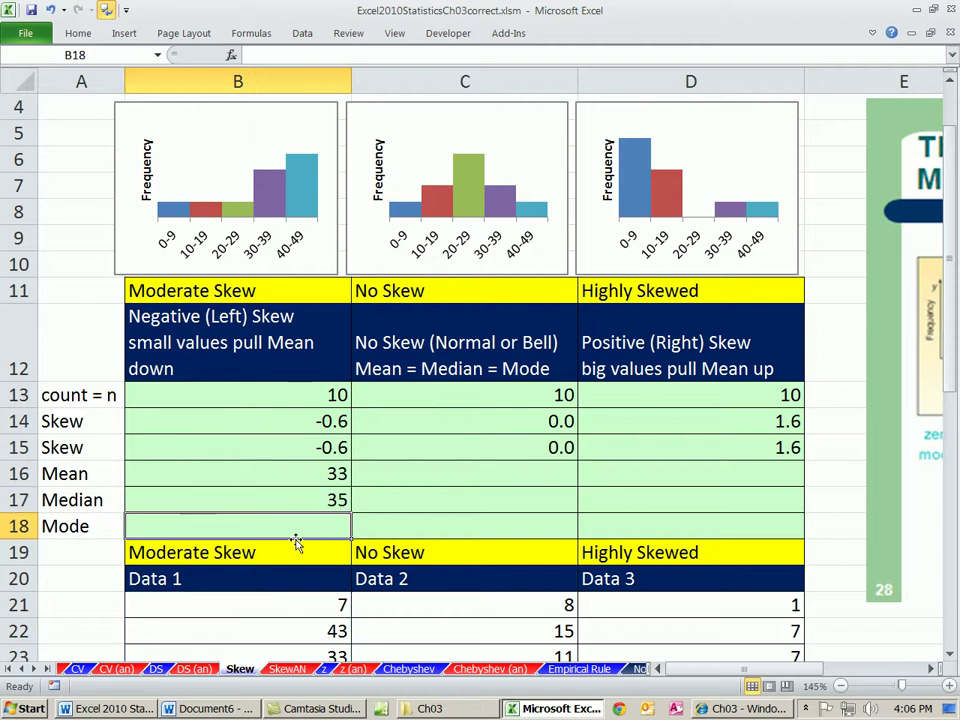
text(=mode)
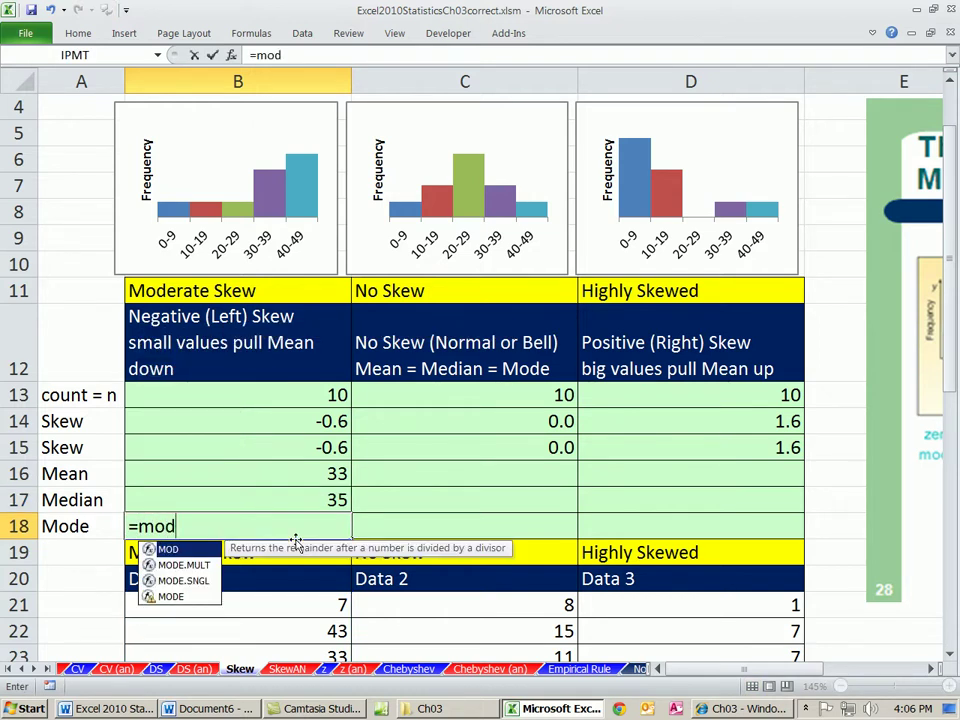
key(Tab)
key(BackSpace)
key(BackSpace)
key(BackSpace)
key(BackSpace)
key(BackSpace)
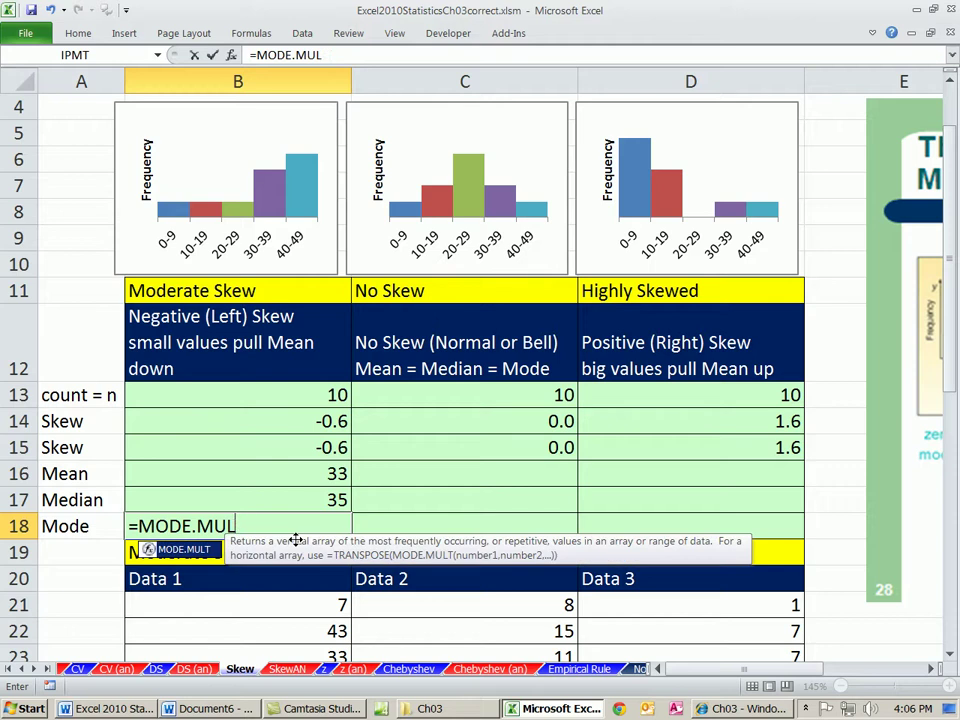
text(s)
key(Tab)
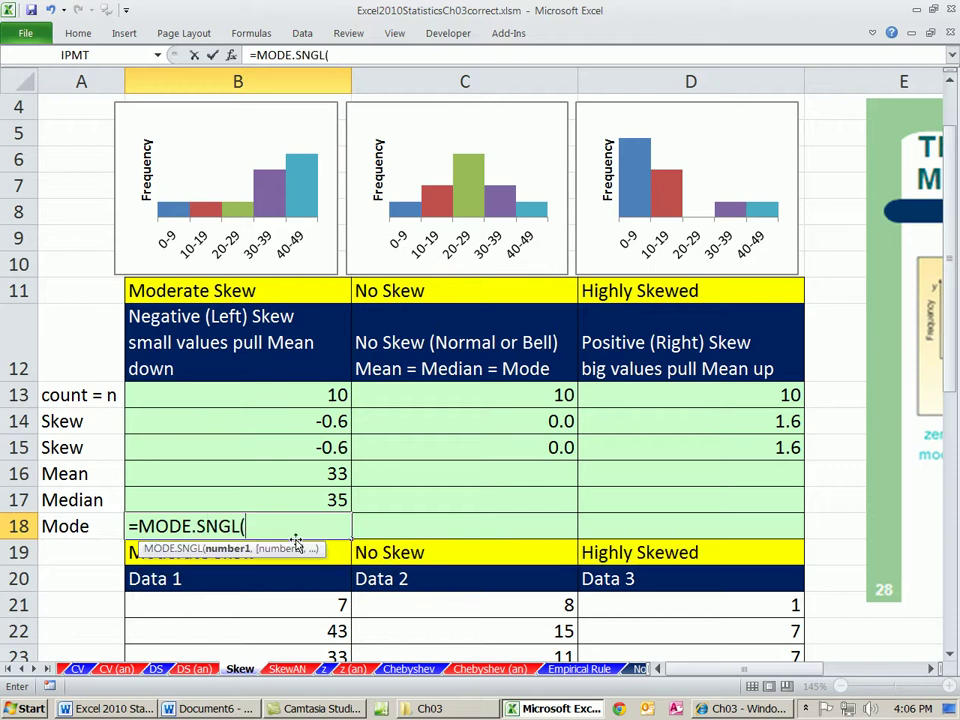
text(B21:B30)
key(ctrl+Return)
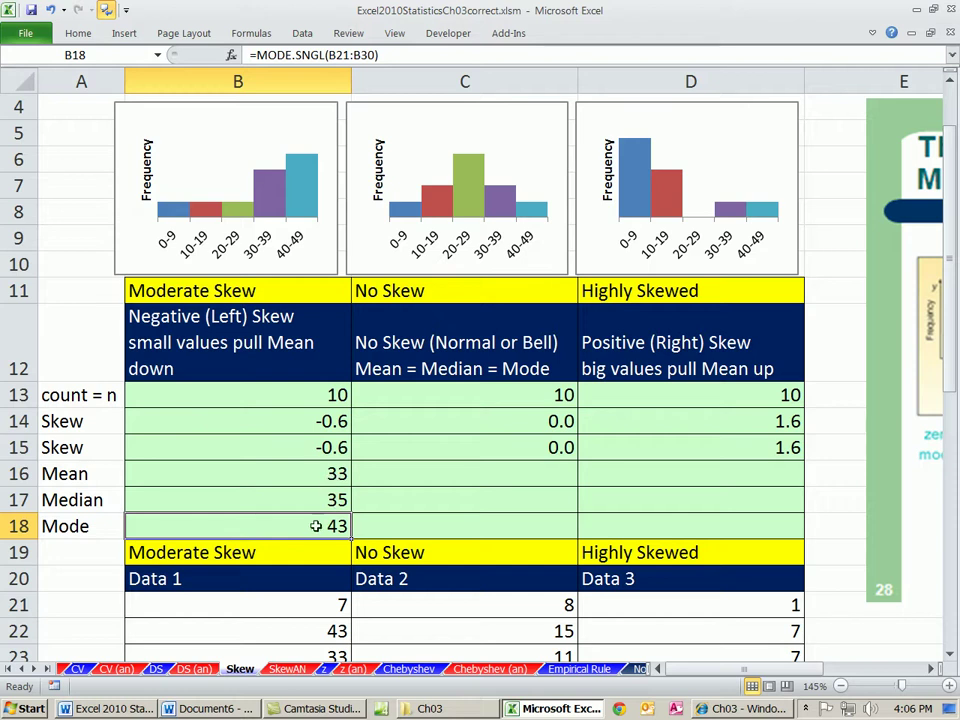
double_click(315, 525)
scroll(322, 521, down, 3)
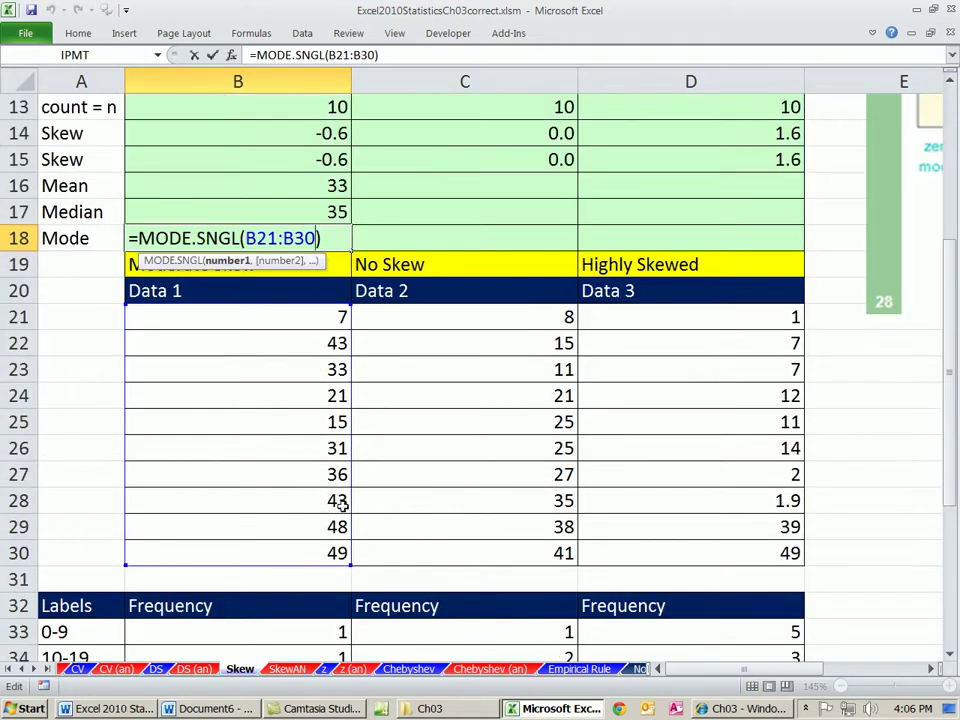
scroll(407, 516, up, 2)
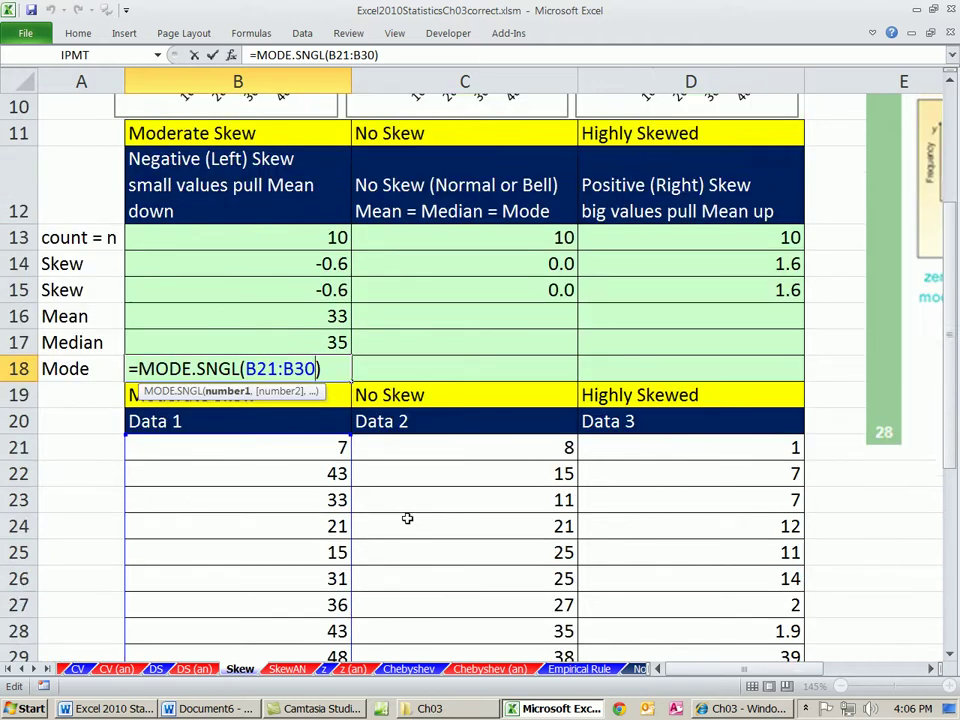
key(ctrl+Return)
drag(317, 396, 320, 436)
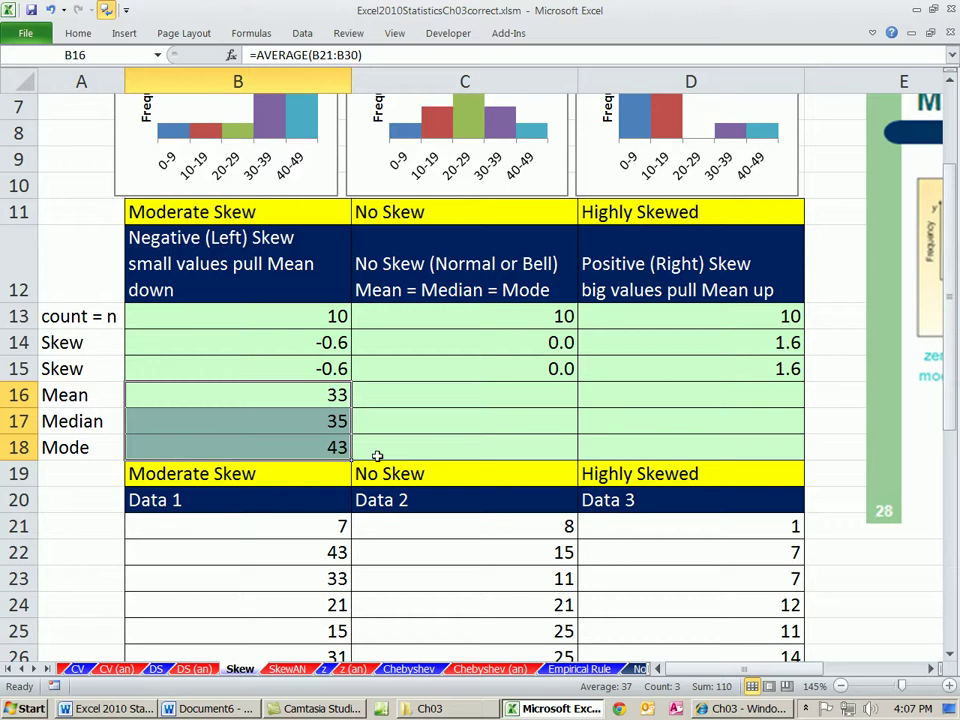
drag(351, 460, 760, 455)
double_click(755, 448)
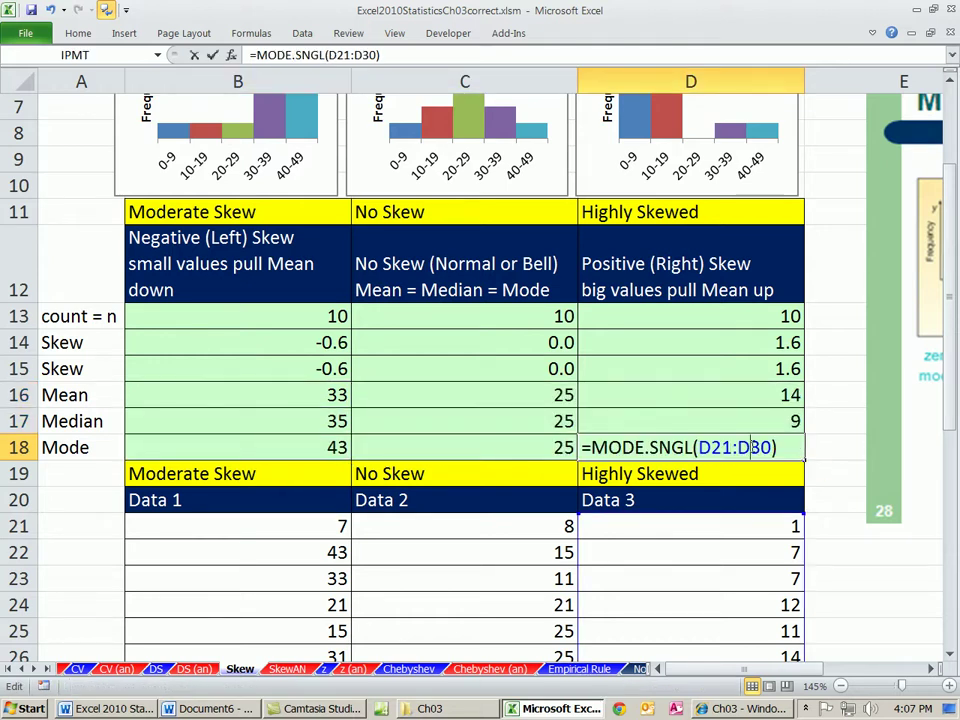
scroll(776, 458, down, 2)
scroll(772, 490, up, 2)
key(Escape)
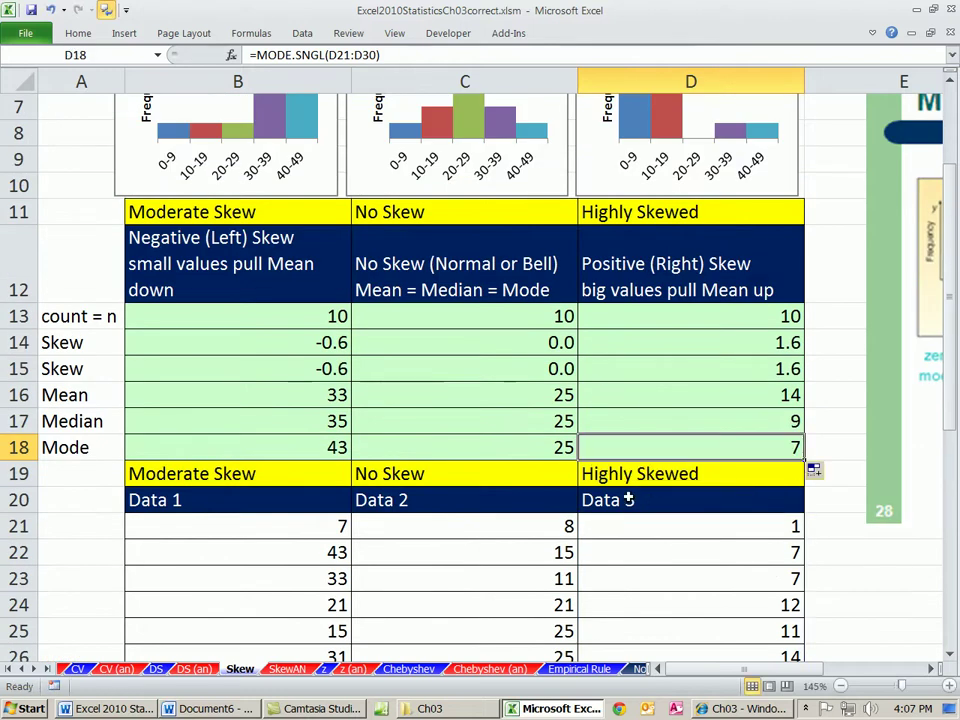
click(869, 580)
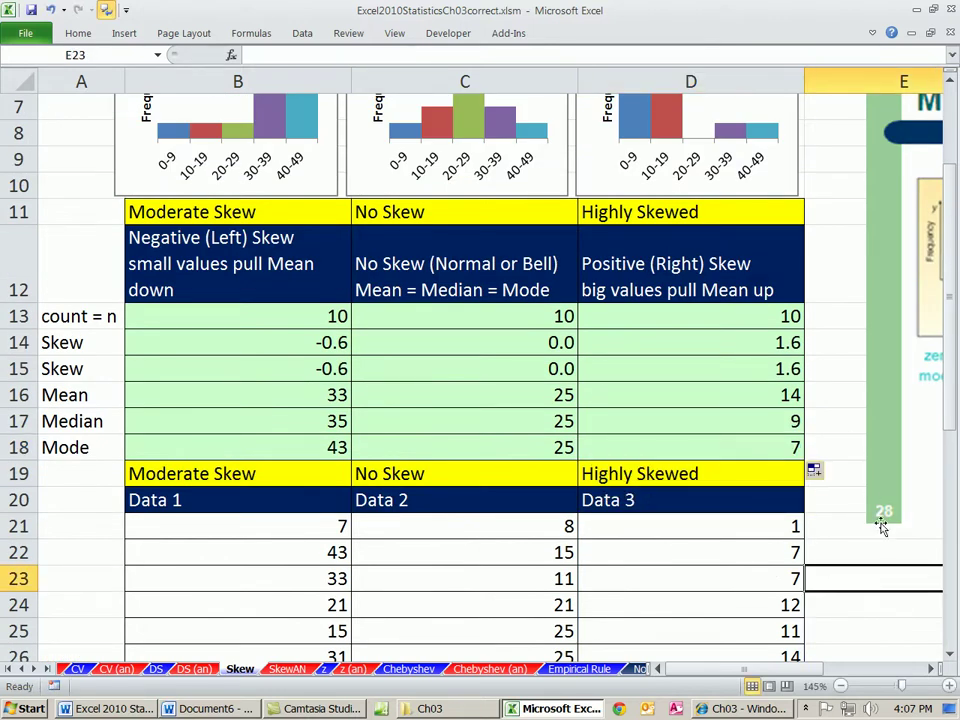
click(300, 368)
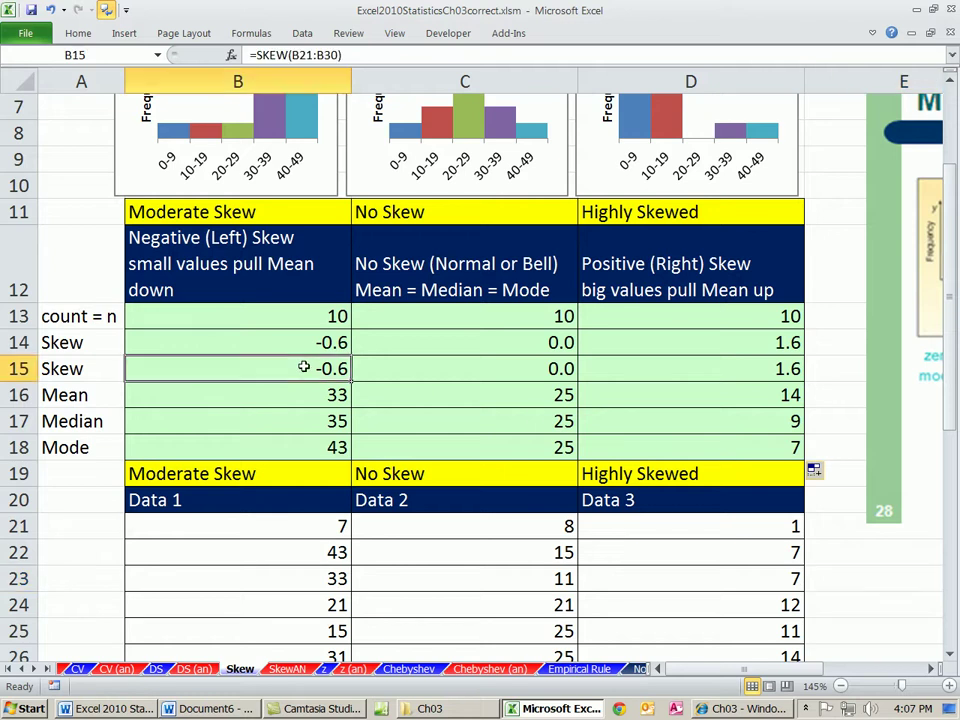
click(950, 84)
click(950, 84)
click(950, 84)
click(950, 84)
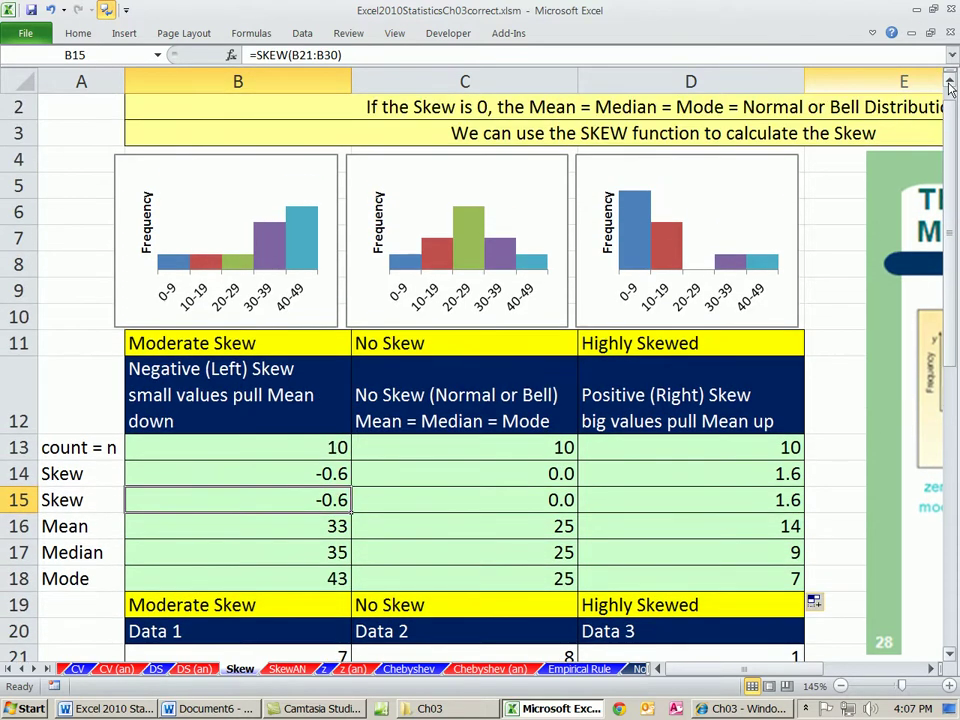
click(950, 84)
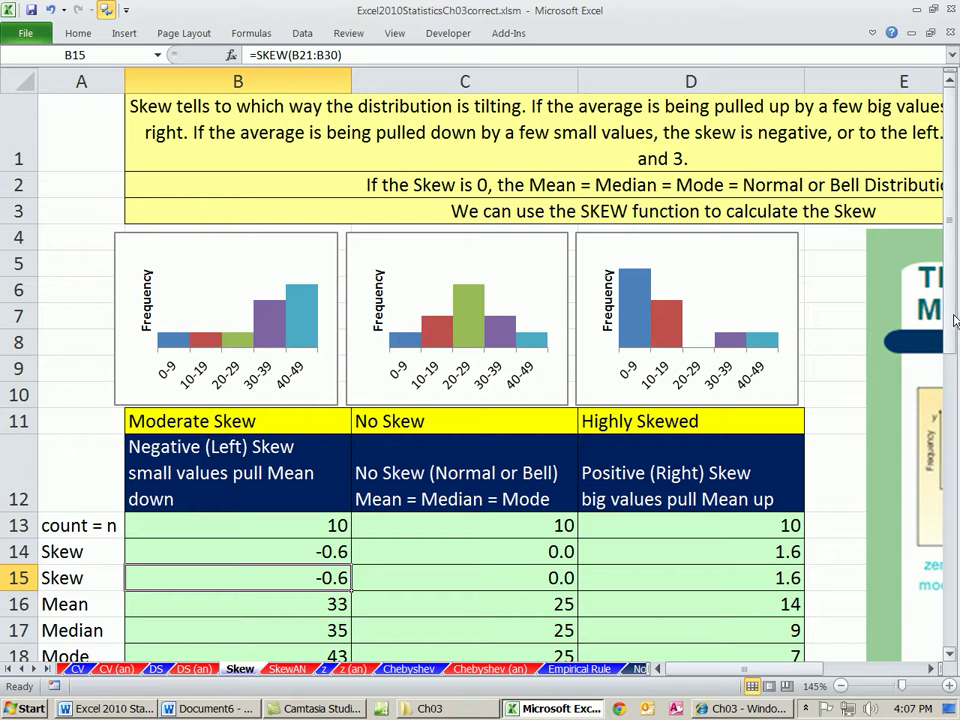
drag(952, 326, 952, 330)
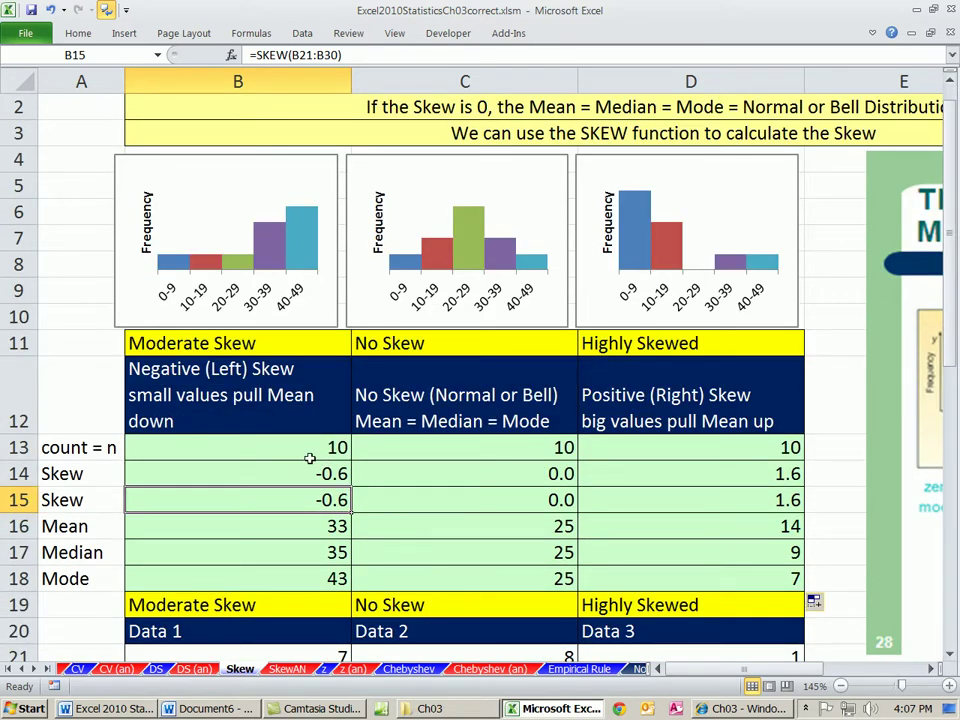
click(299, 527)
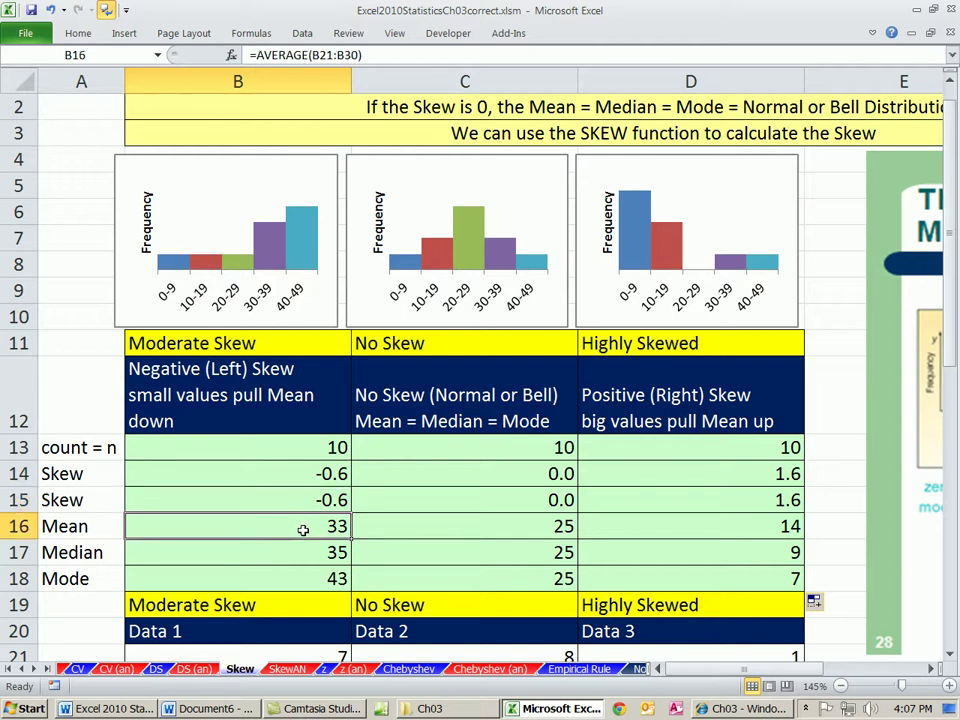
click(305, 554)
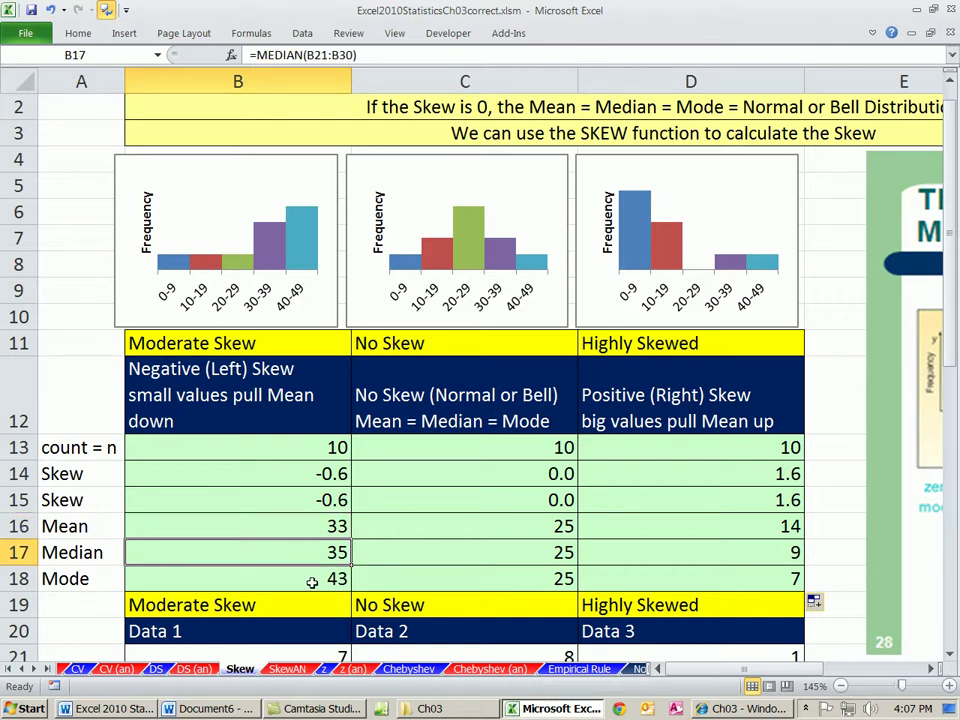
click(312, 579)
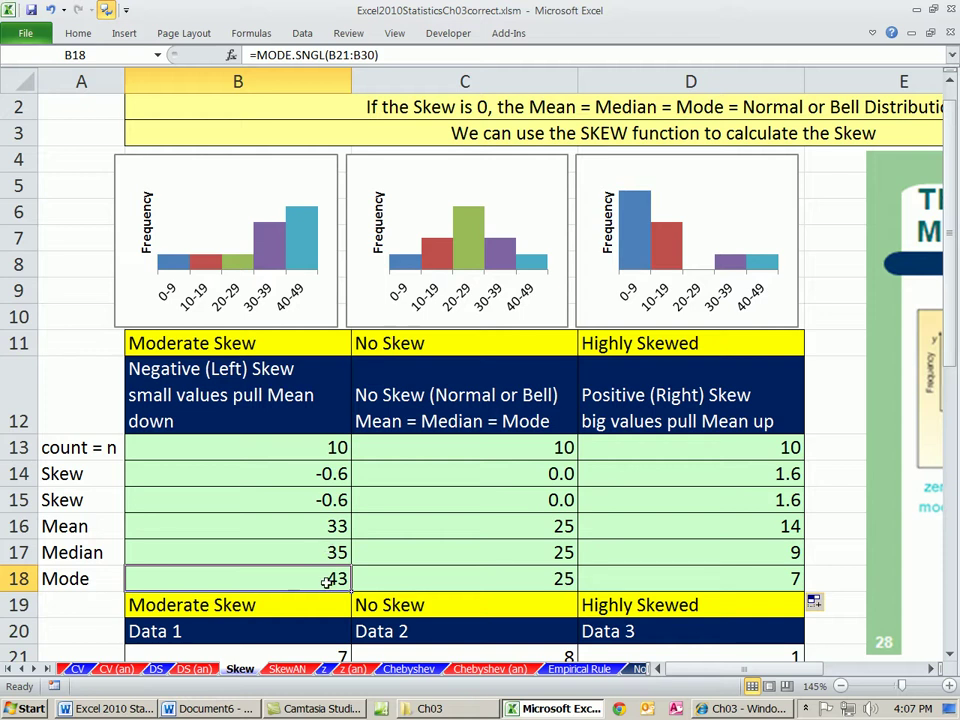
click(317, 530)
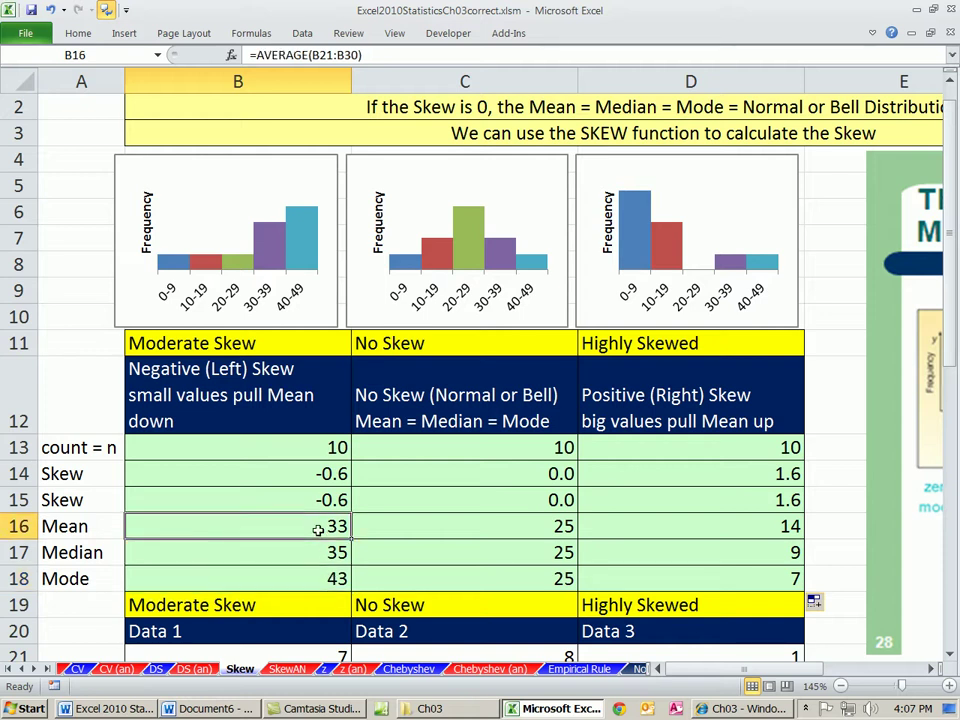
click(522, 526)
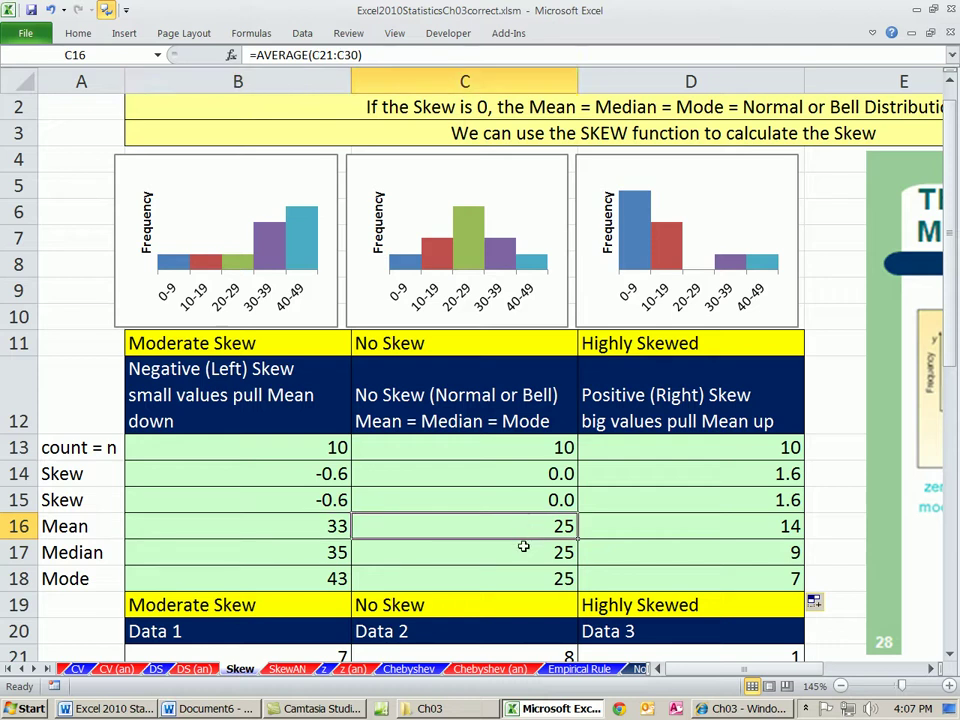
click(522, 551)
click(524, 571)
drag(519, 530, 524, 571)
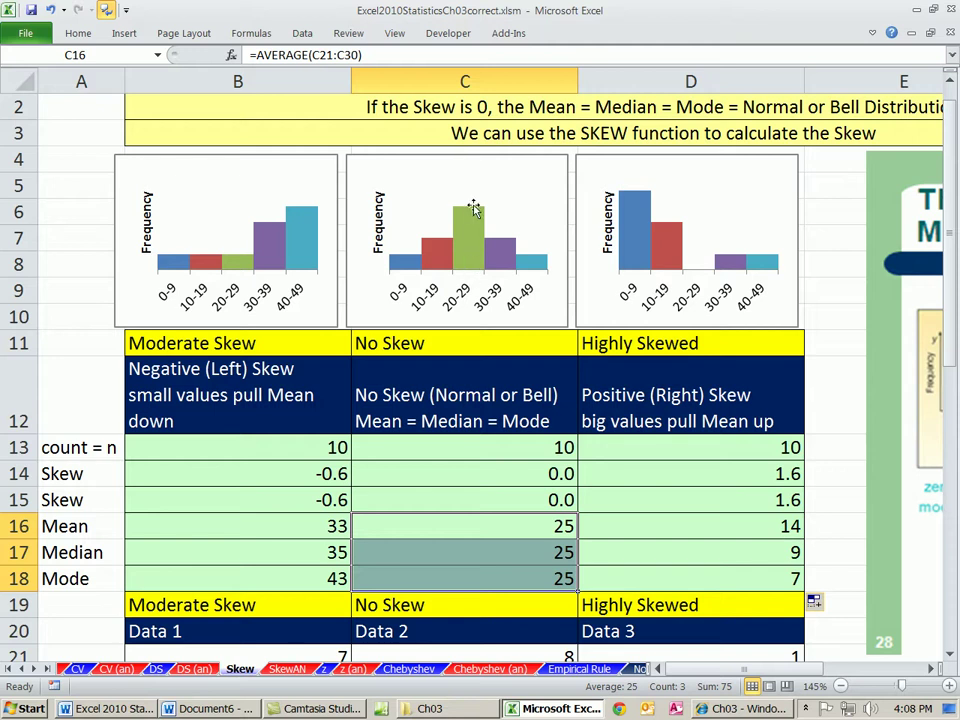
mouse_move(475, 264)
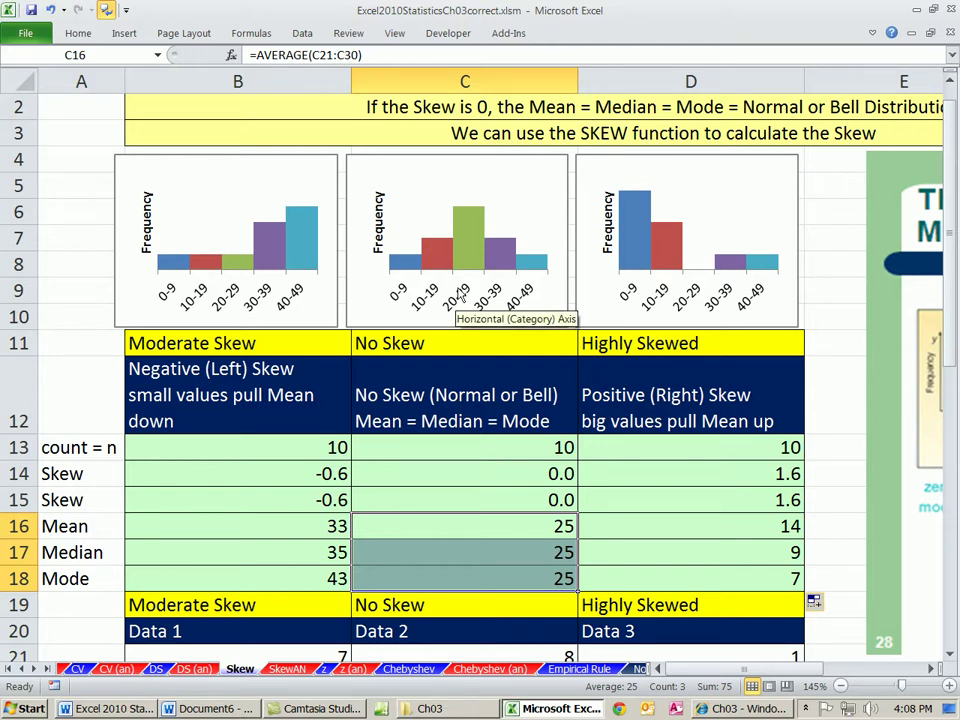
click(502, 501)
key(Down)
key(Down)
key(Down)
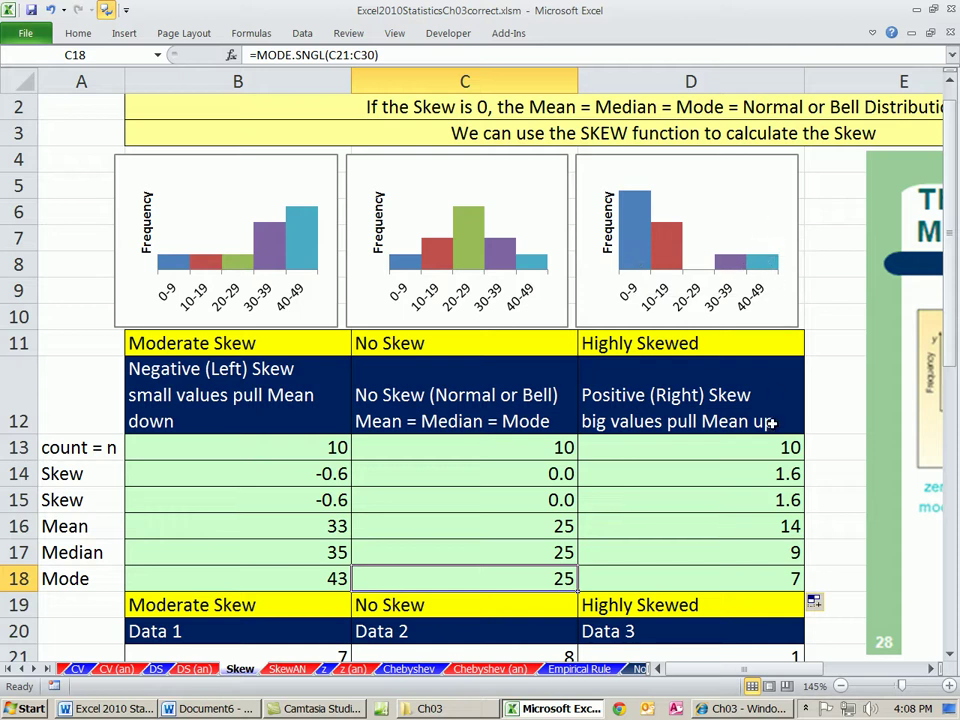
click(714, 526)
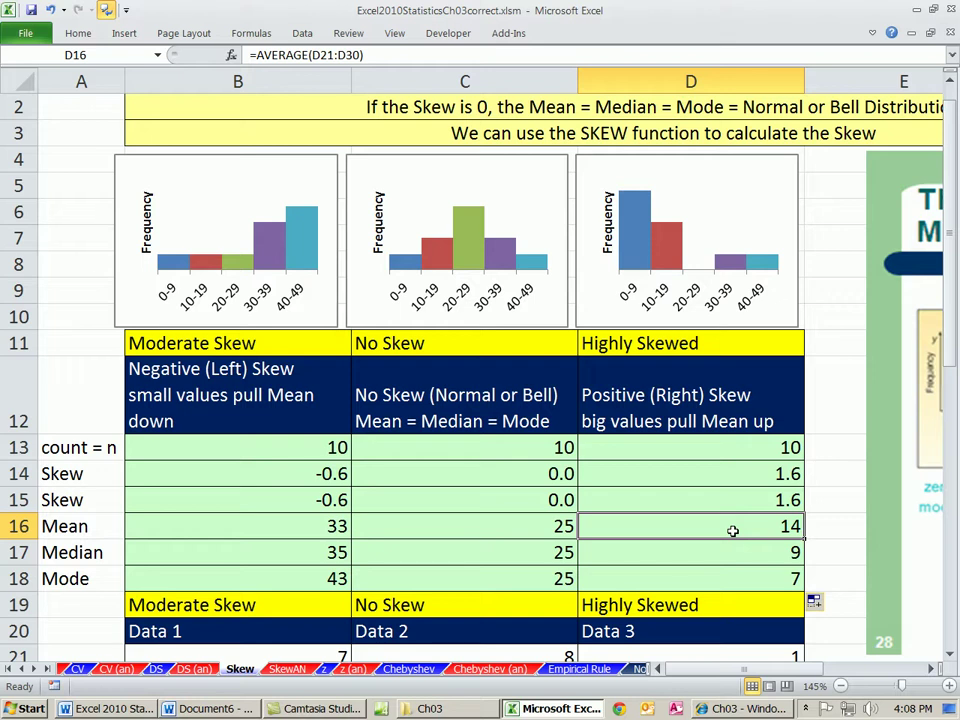
click(730, 550)
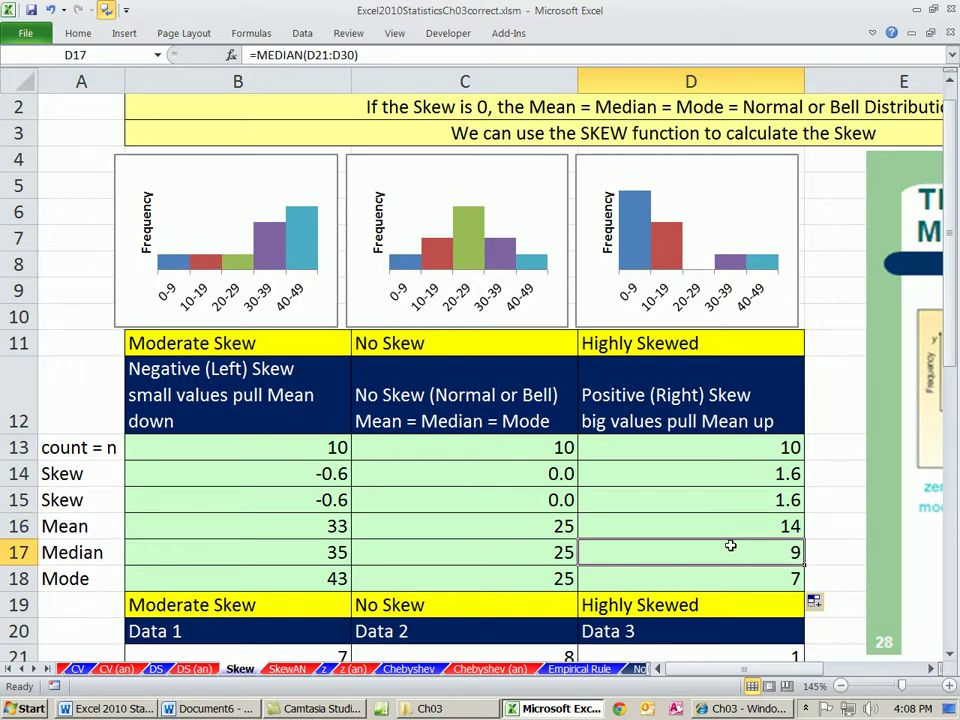
click(735, 576)
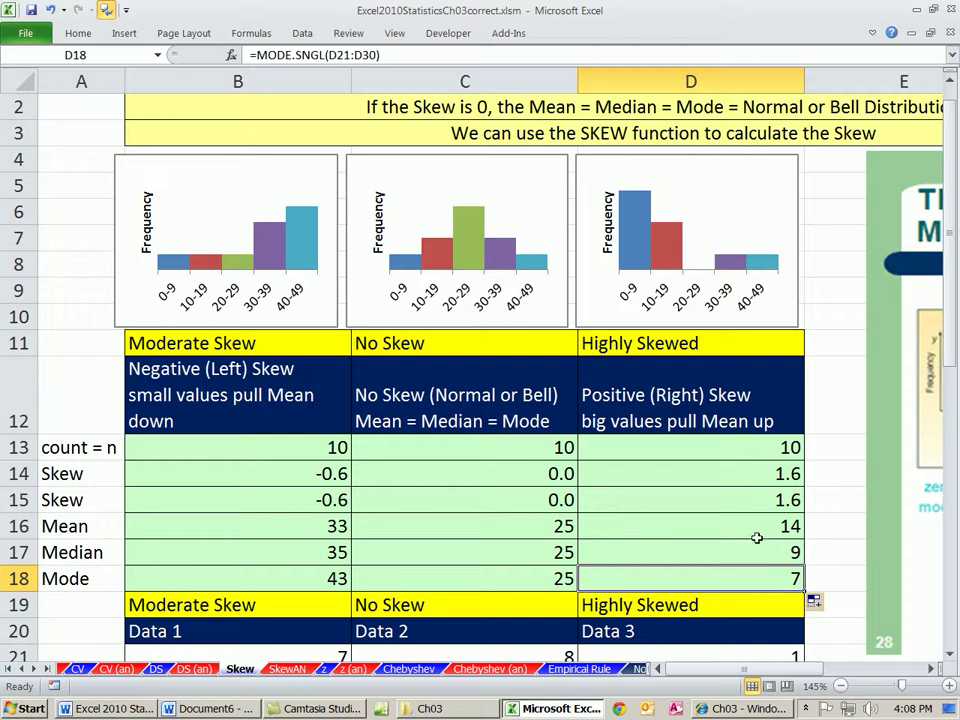
drag(754, 526, 754, 578)
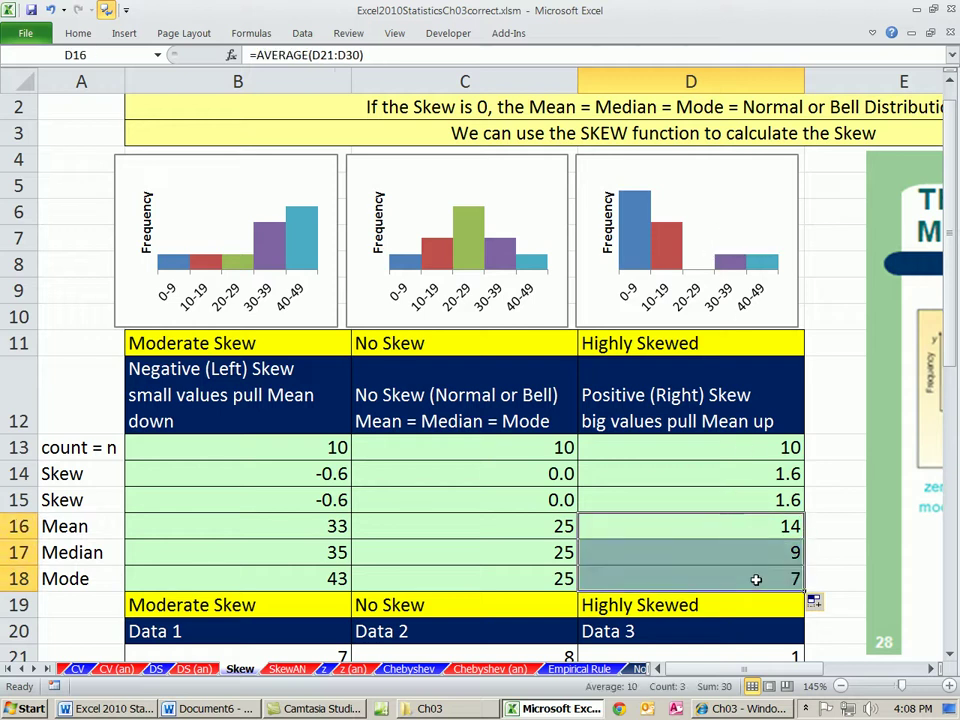
click(707, 530)
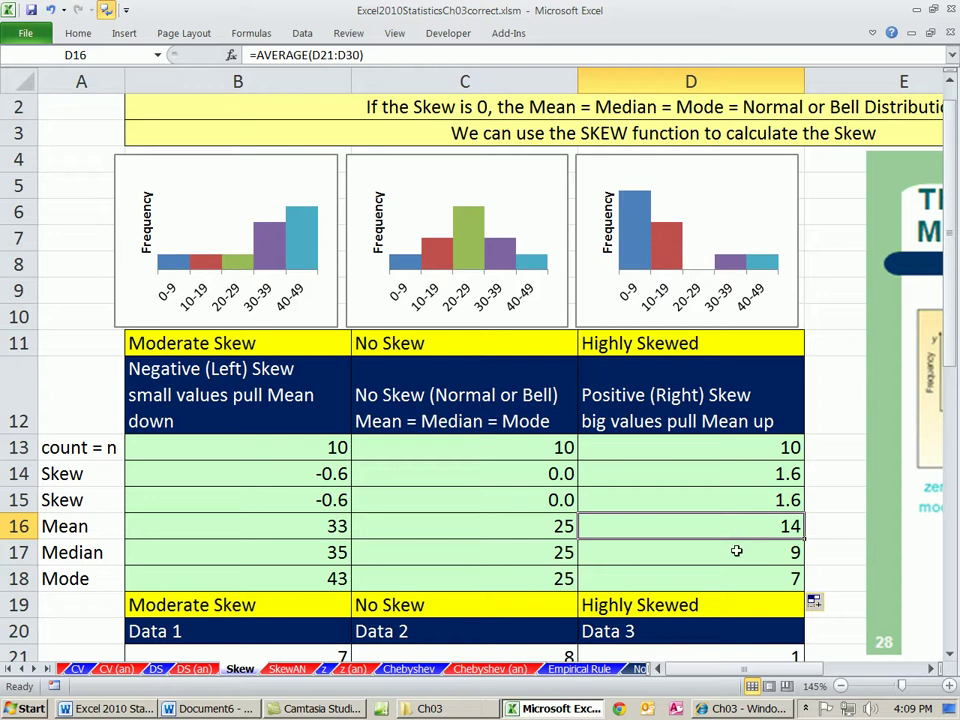
click(736, 551)
click(732, 578)
click(557, 526)
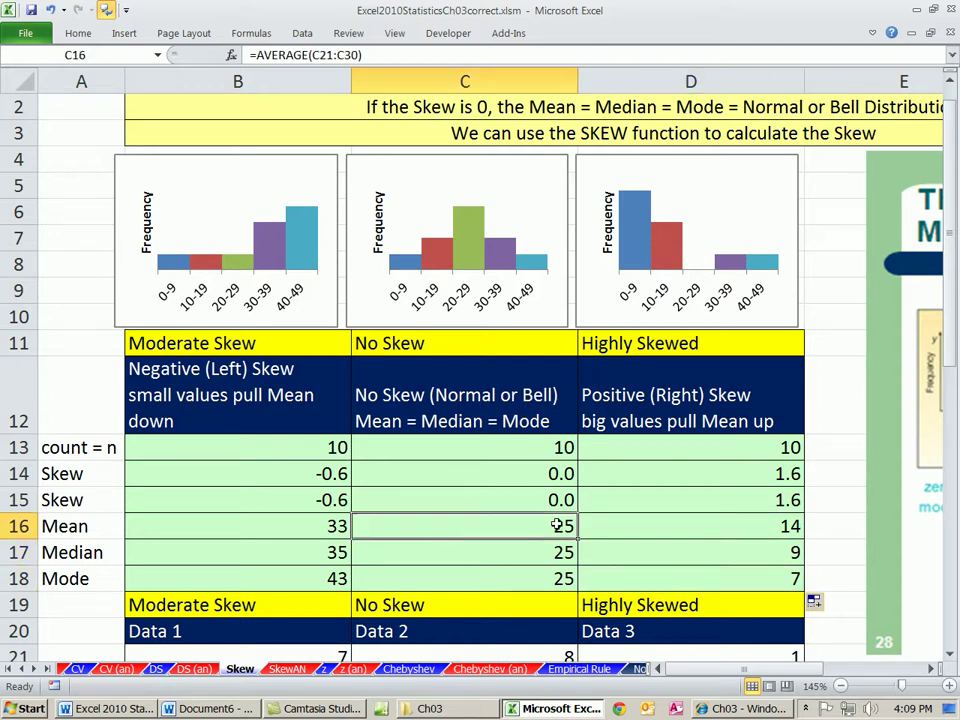
drag(557, 526, 561, 574)
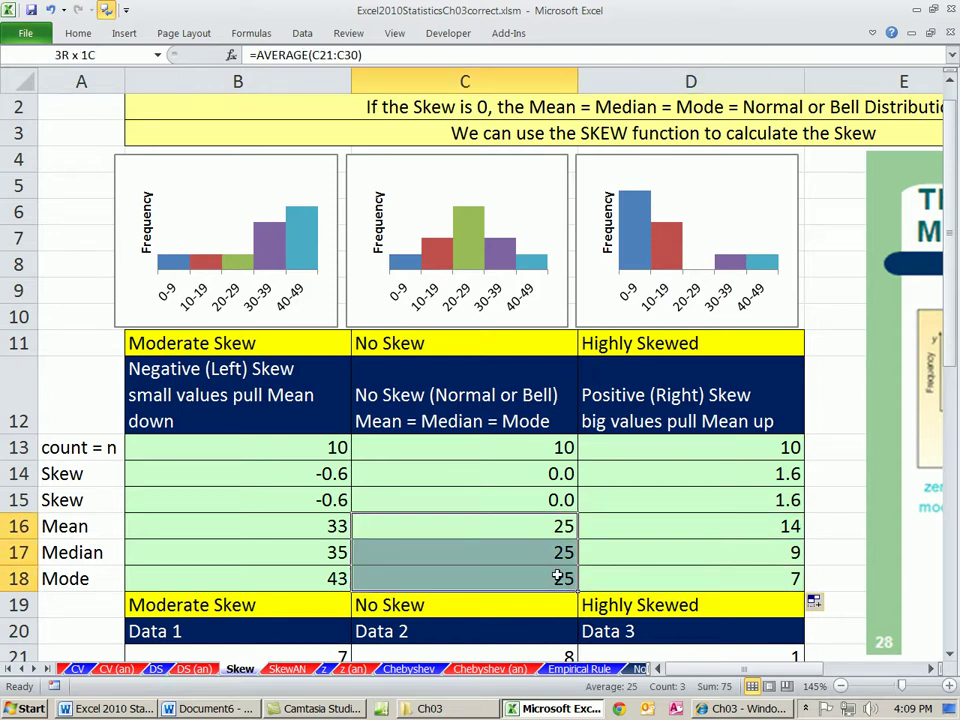
click(264, 529)
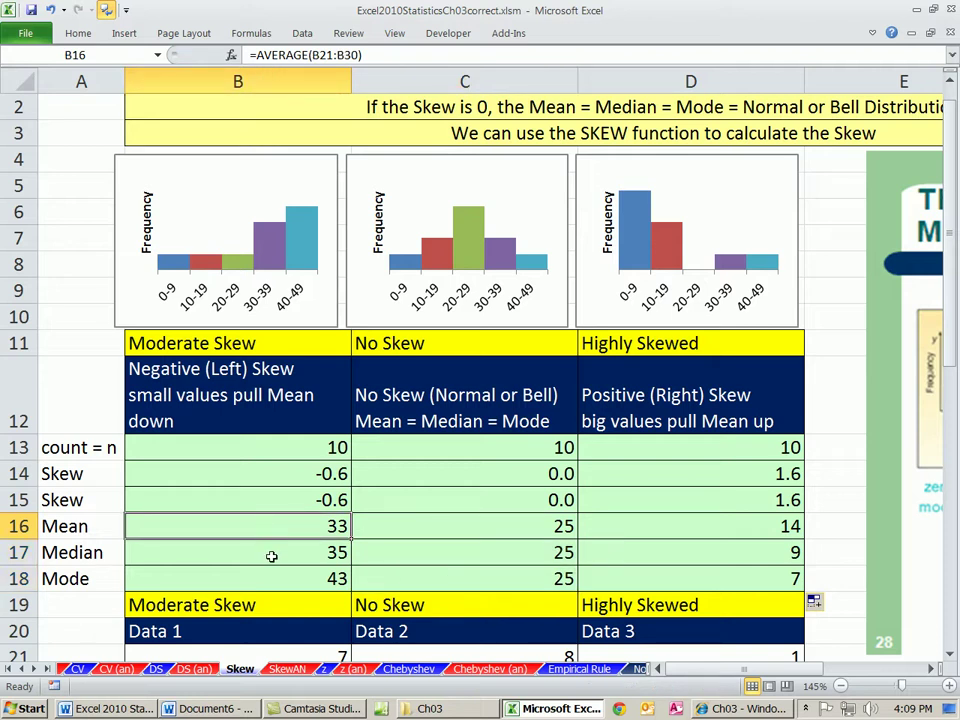
click(269, 554)
click(265, 577)
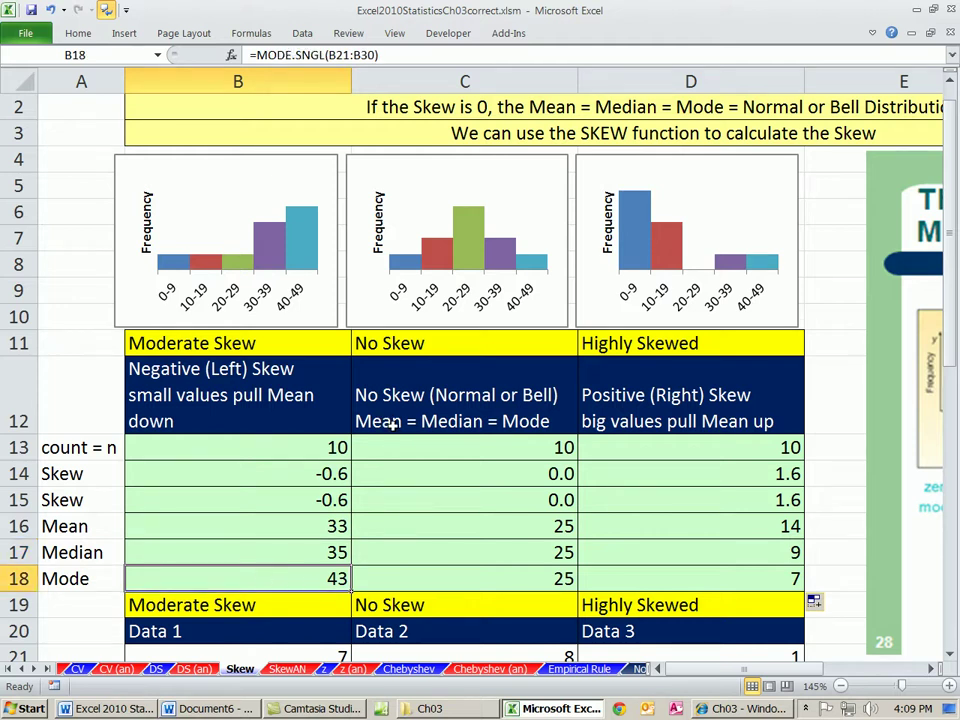
scroll(393, 425, down, 1)
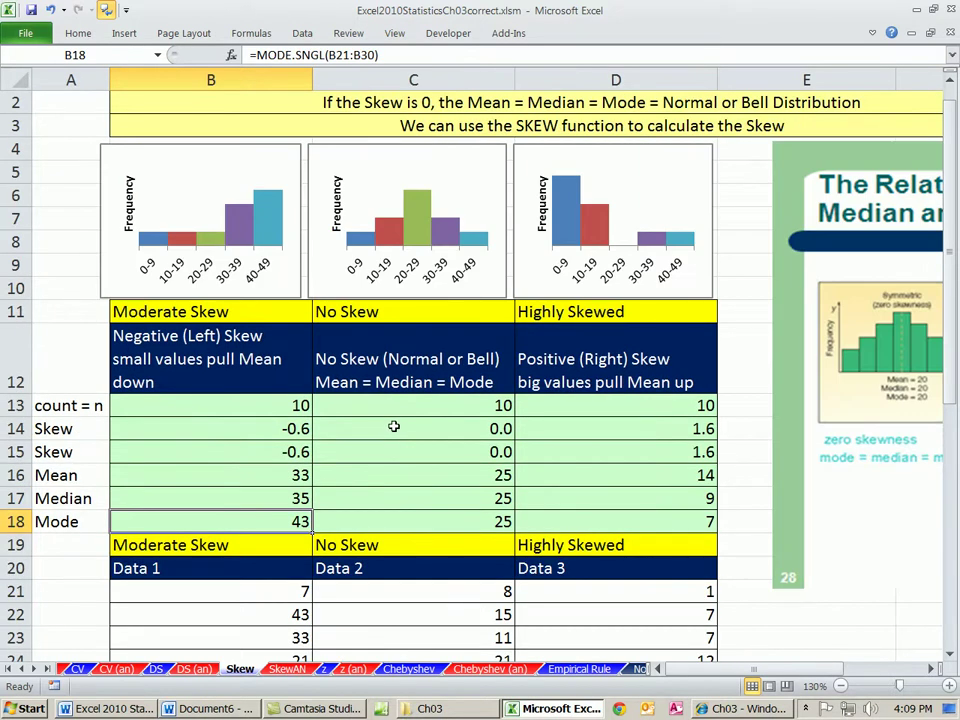